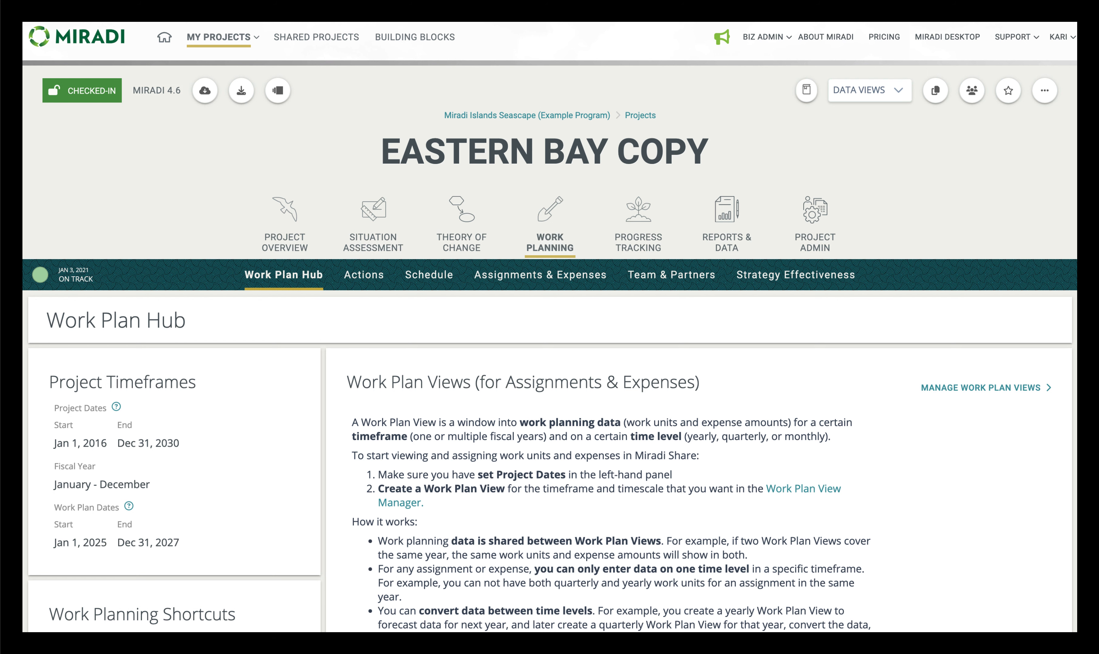
# Step: Review the project dates, fiscal year options and work plan dates in the editable Project Timeframes, then save them as they are
pyautogui.scroll(-3, 924, 223)
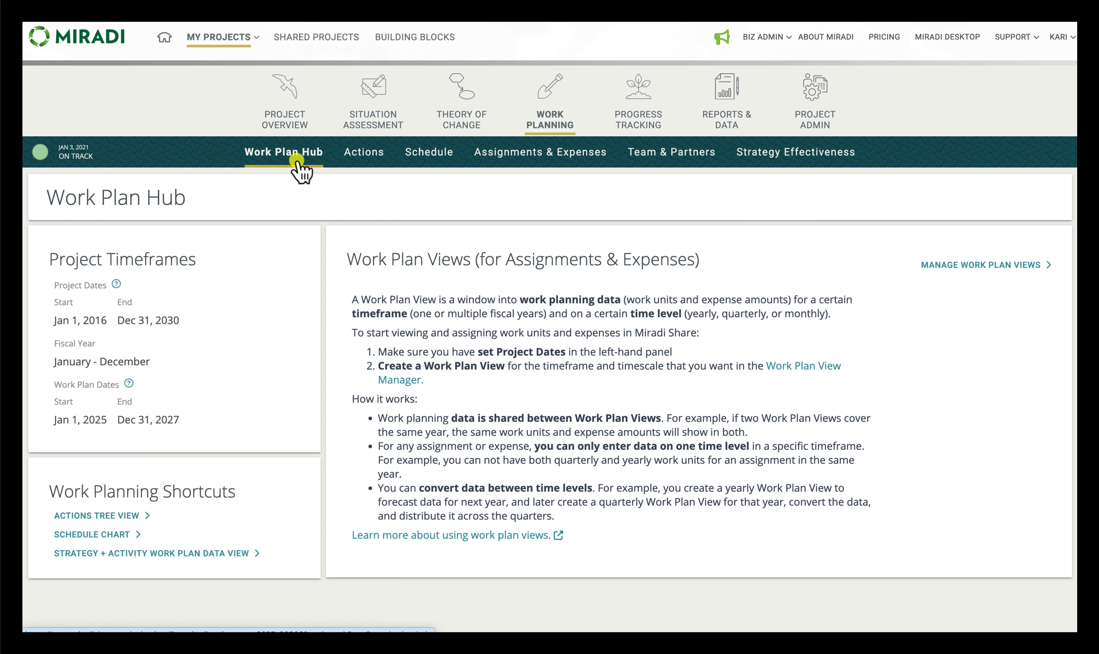
pyautogui.moveTo(220, 289)
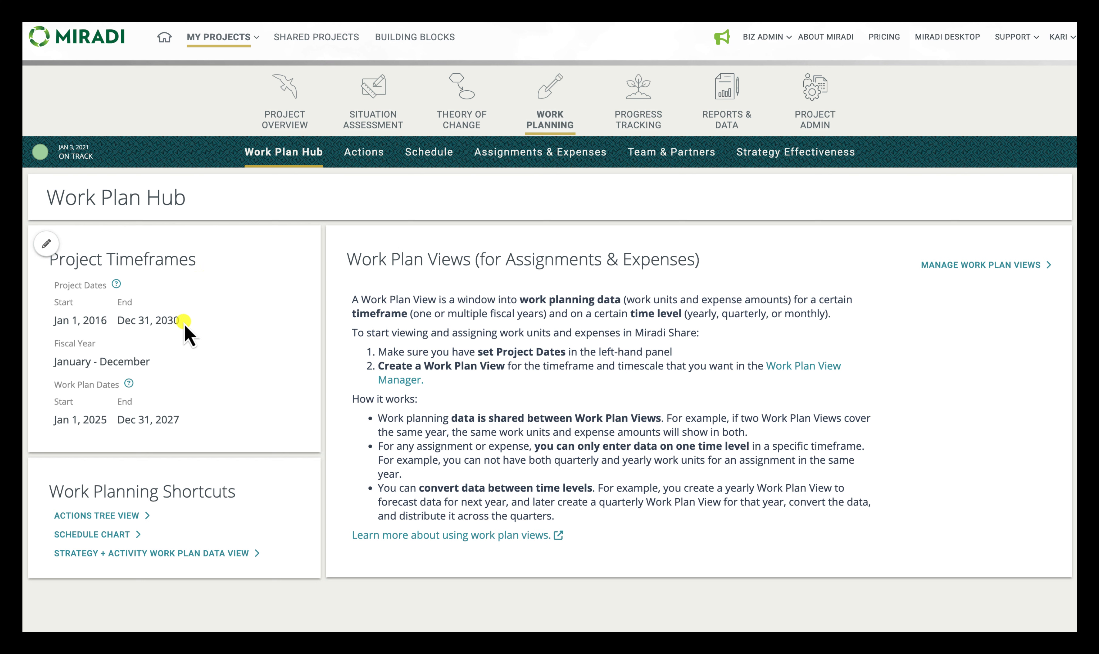
pyautogui.click(46, 244)
pyautogui.click(111, 337)
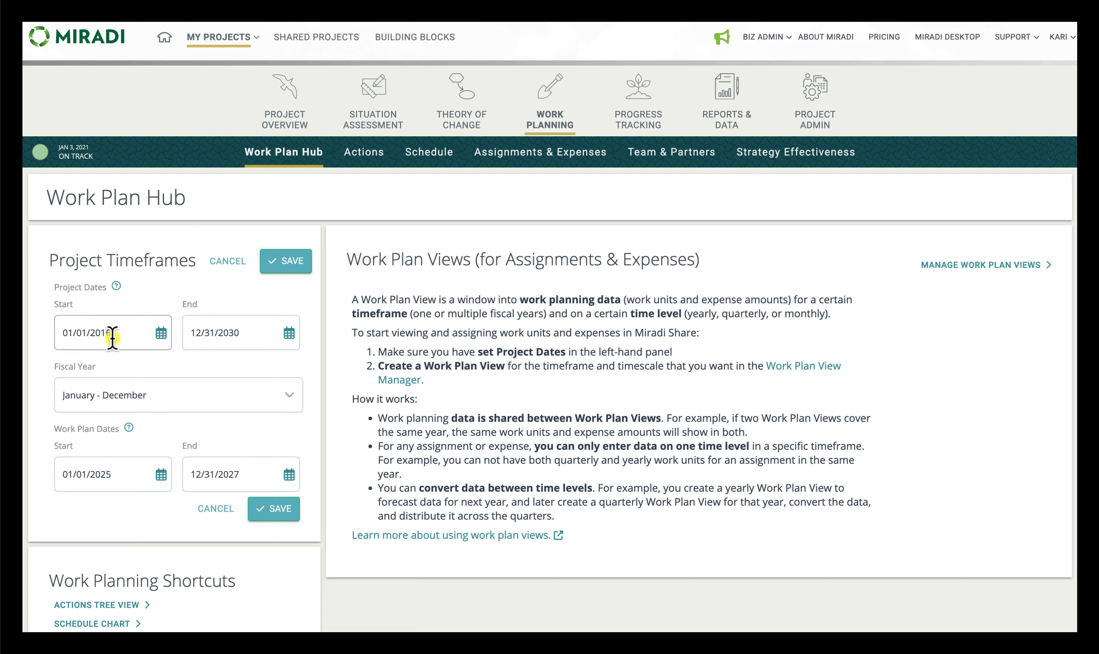
pyautogui.click(259, 337)
pyautogui.click(225, 314)
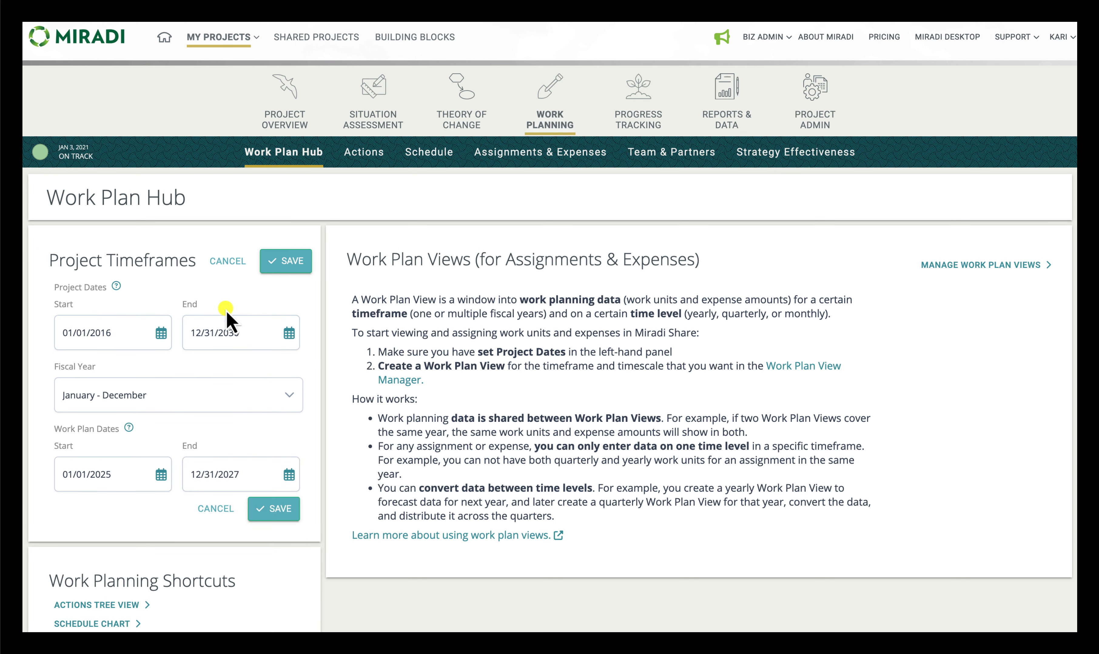
pyautogui.click(287, 395)
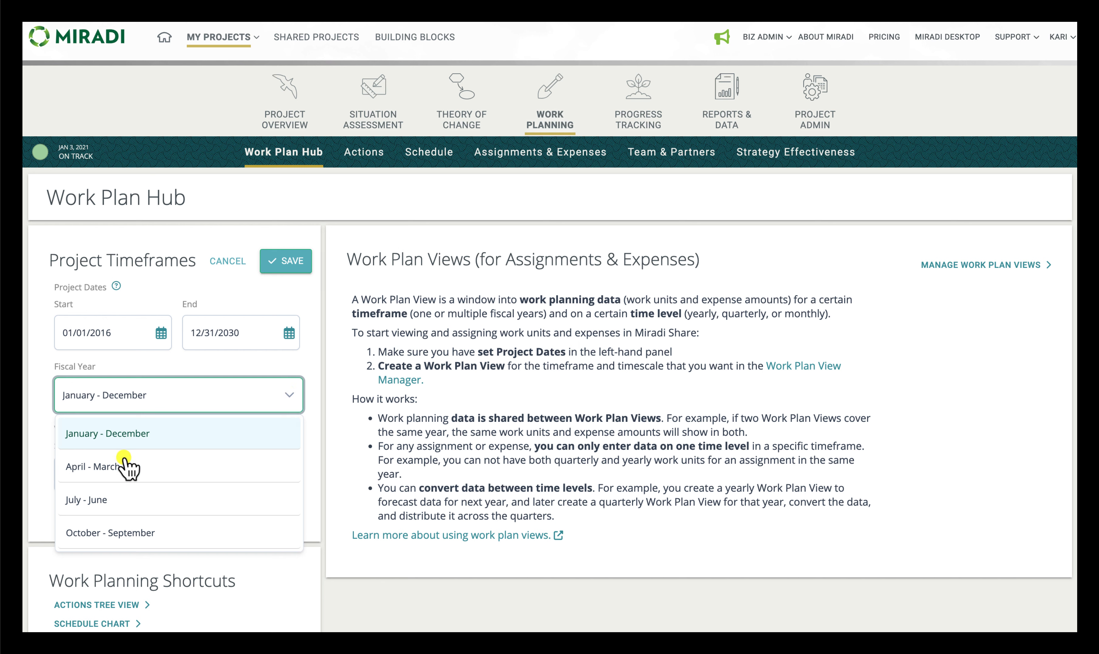
pyautogui.click(139, 372)
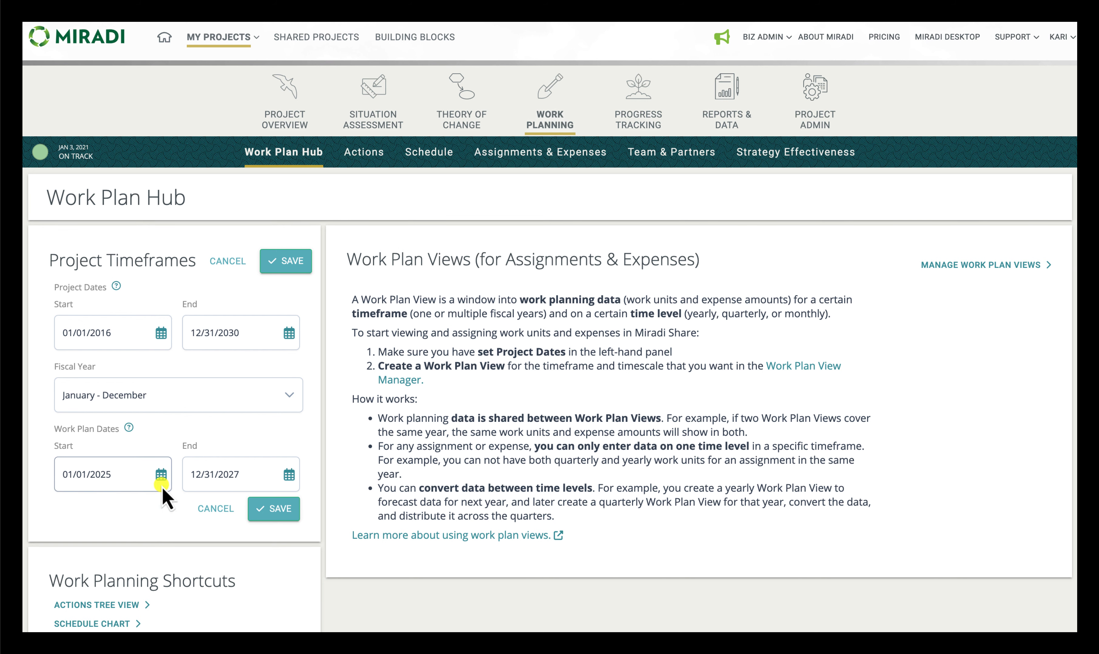
pyautogui.click(275, 508)
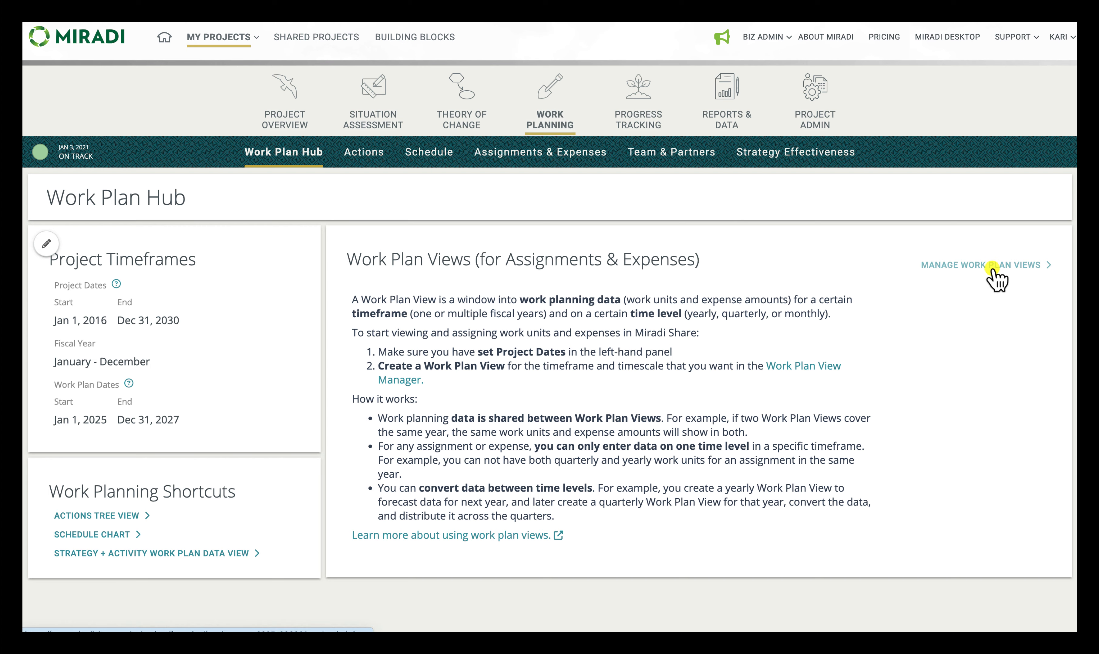
# Step: Start a new work plan view in the Work Planning Manager and name it "5-year annual budget forecast"
pyautogui.click(995, 277)
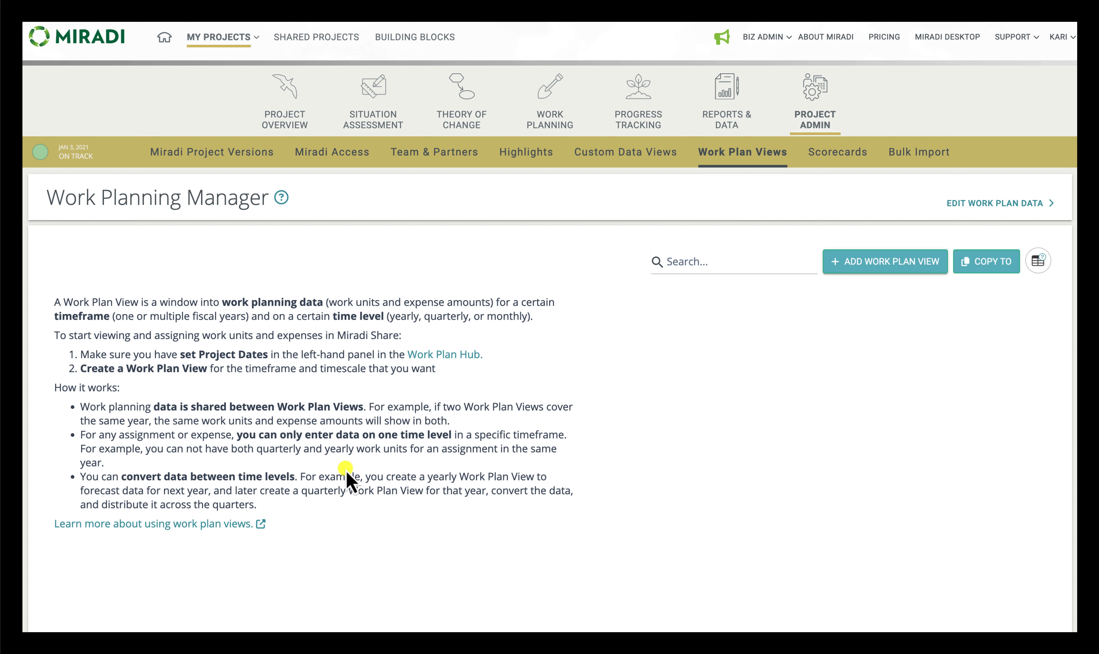
pyautogui.click(896, 267)
pyautogui.click(512, 129)
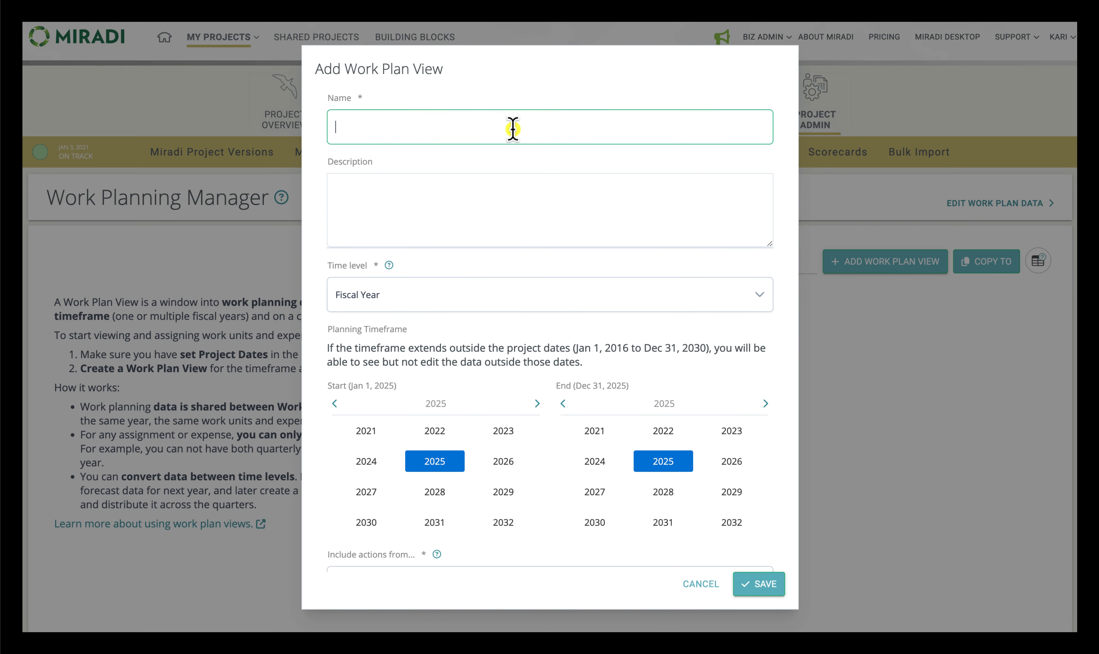
pyautogui.write('5-year annual budget forecast')
pyautogui.click(512, 217)
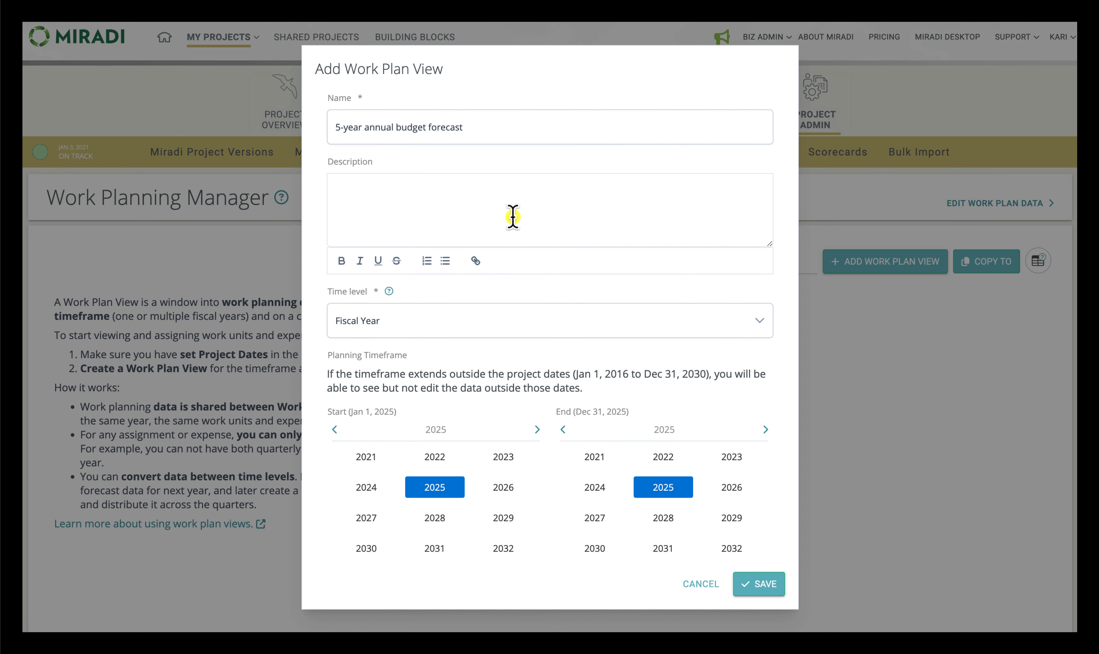
# Step: Keep the time level at Fiscal Year and set the planning timeframe's end year to 2030
pyautogui.scroll(-5, 513, 217)
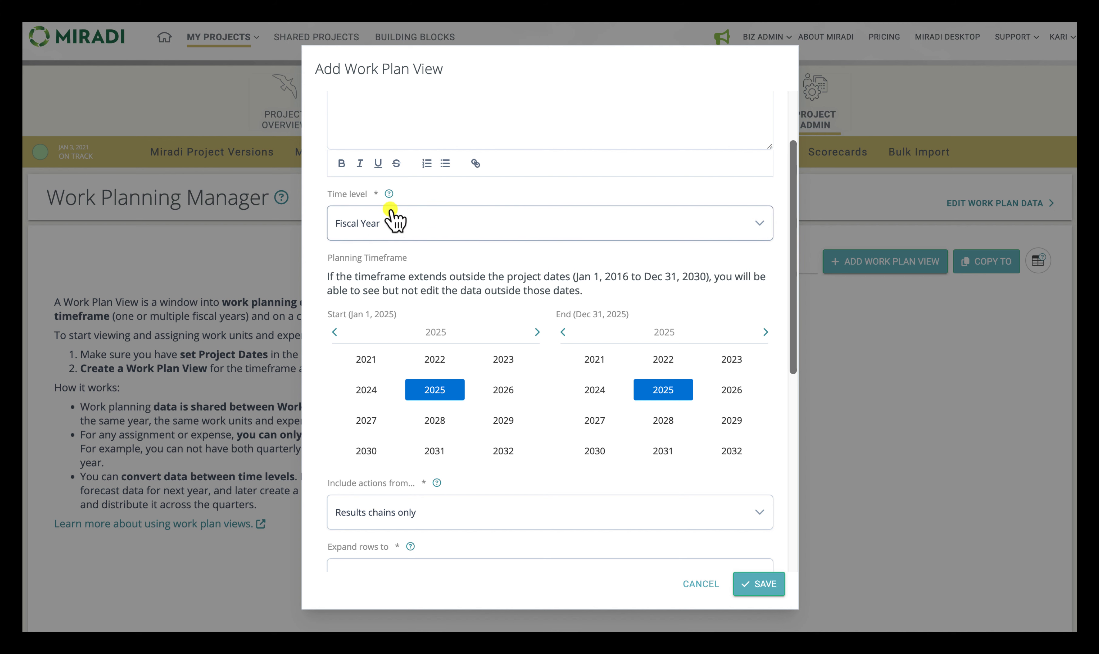
pyautogui.click(374, 228)
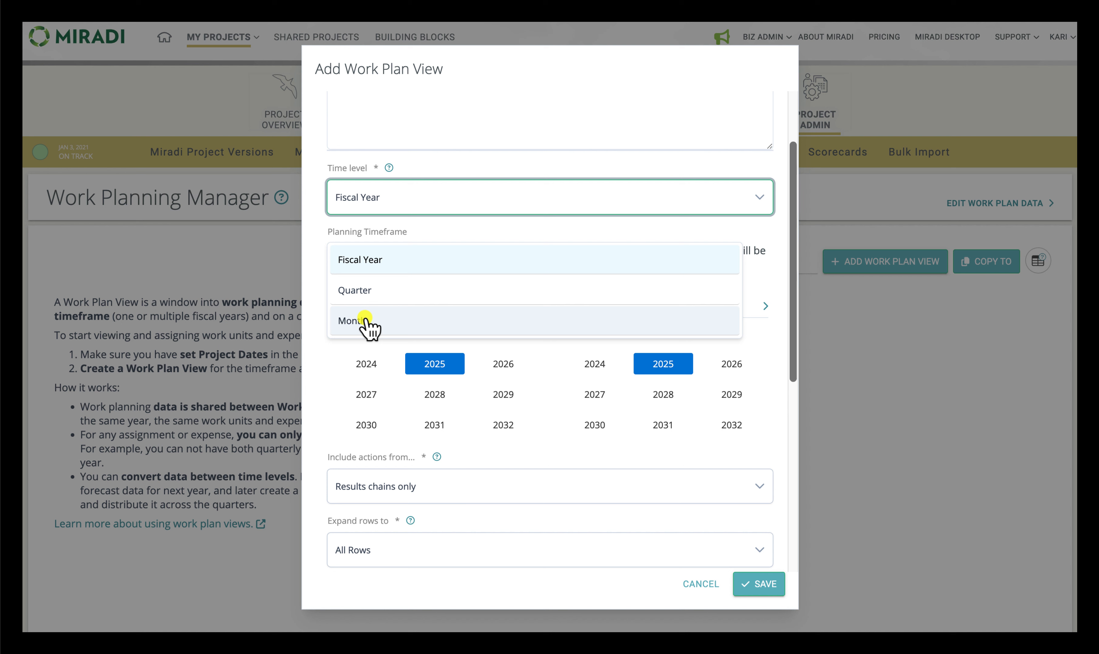
pyautogui.click(377, 266)
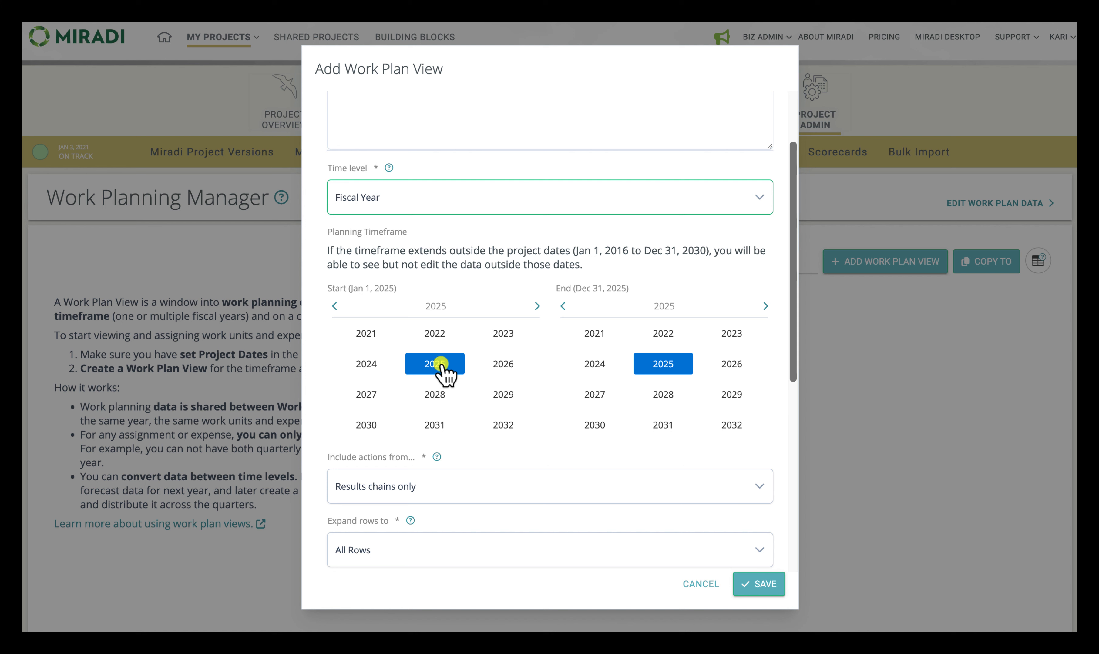
pyautogui.click(594, 423)
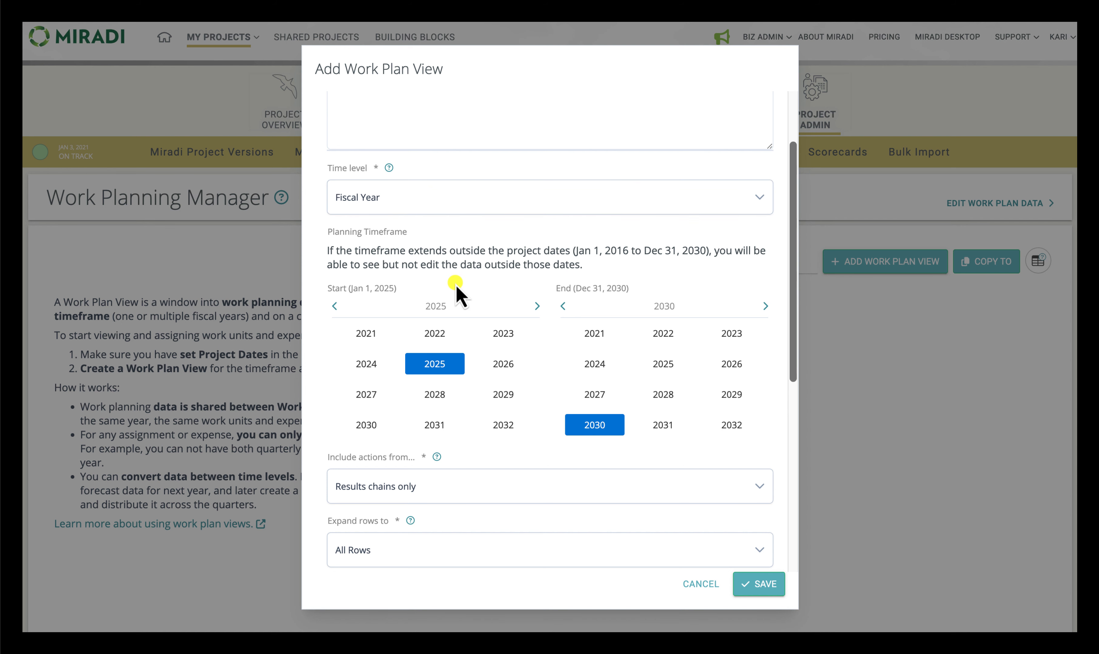
# Step: Include actions from results chains only and set the rows to expand to Strategy
pyautogui.scroll(-5, 455, 285)
pyautogui.click(401, 235)
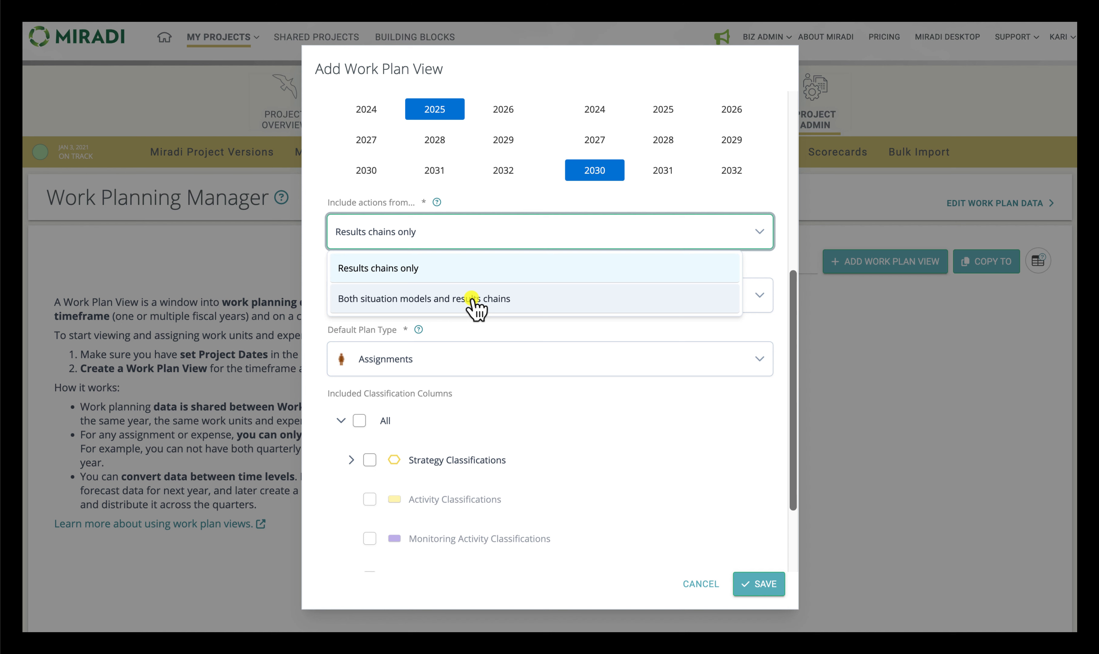
pyautogui.click(390, 268)
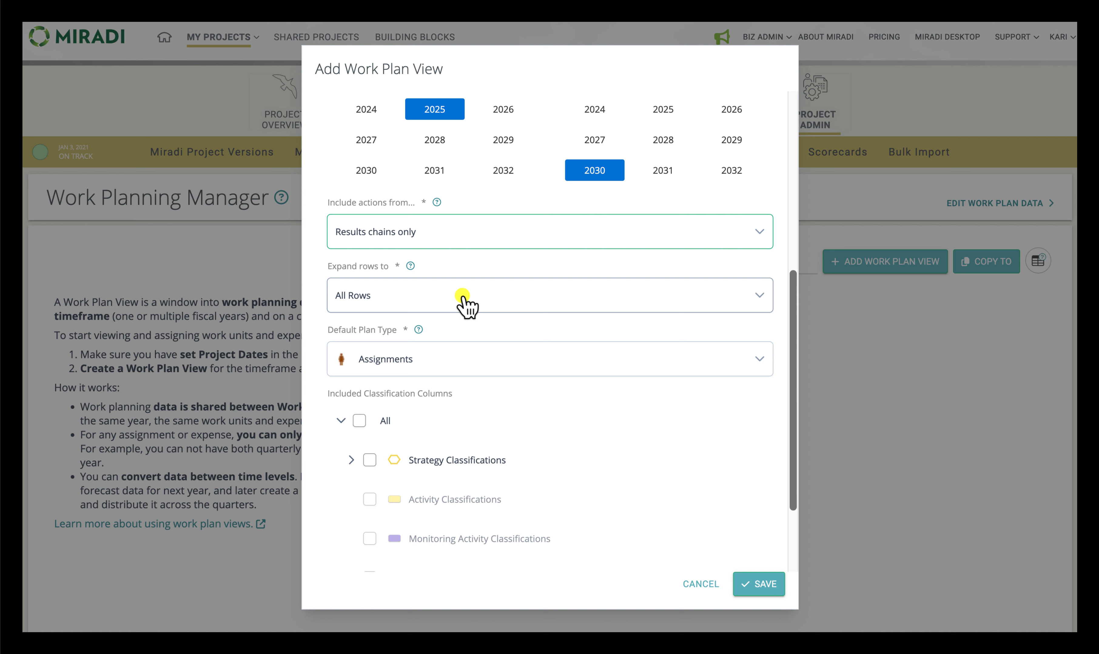
pyautogui.click(405, 297)
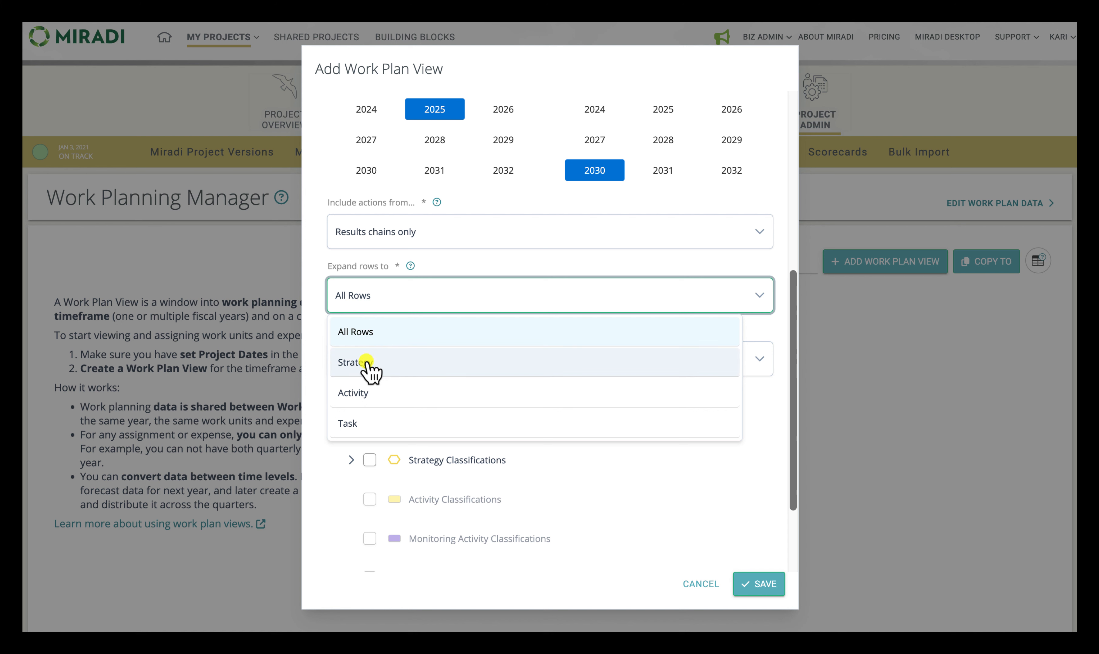
pyautogui.click(380, 370)
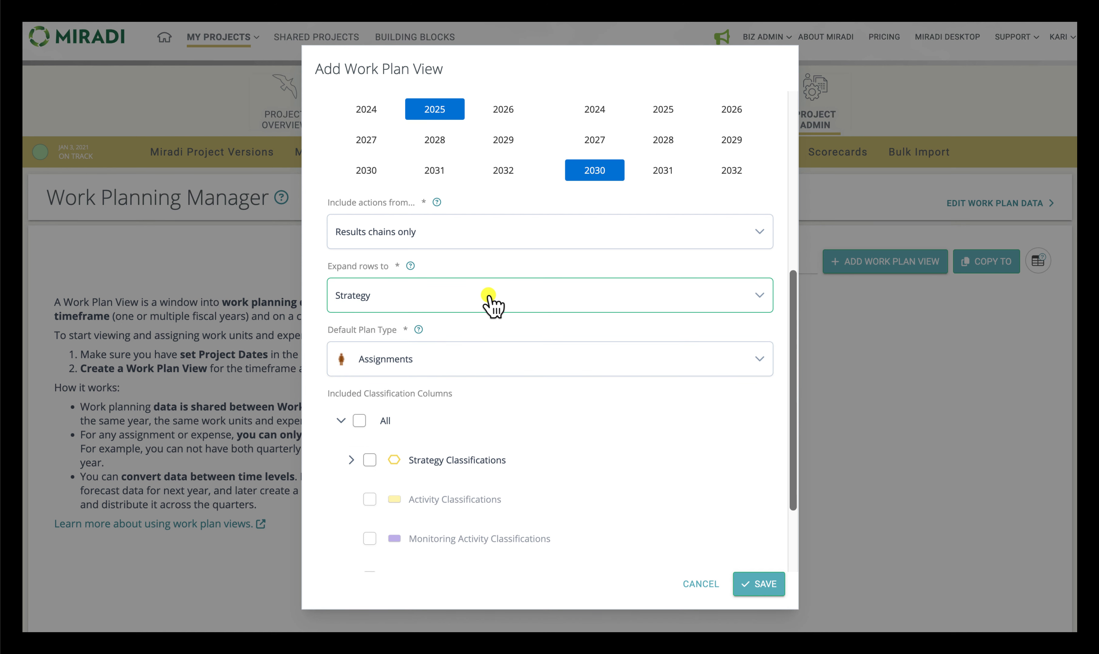
# Step: Choose Assignments as the default plan type of the new work plan view
pyautogui.scroll(-3, 488, 295)
pyautogui.click(429, 268)
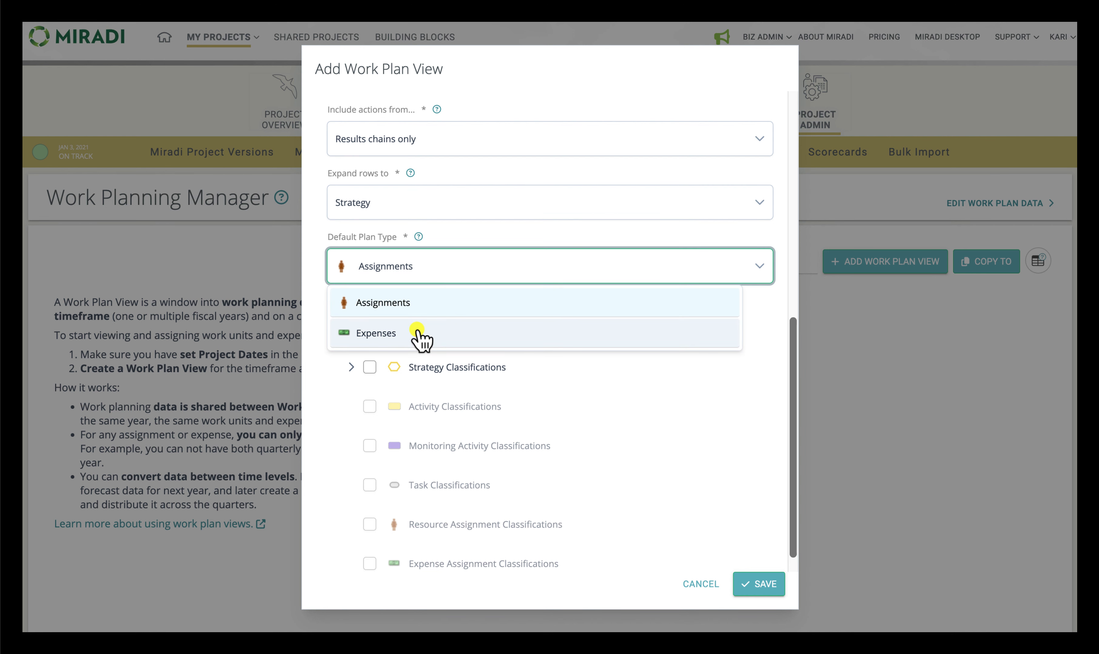
pyautogui.click(397, 310)
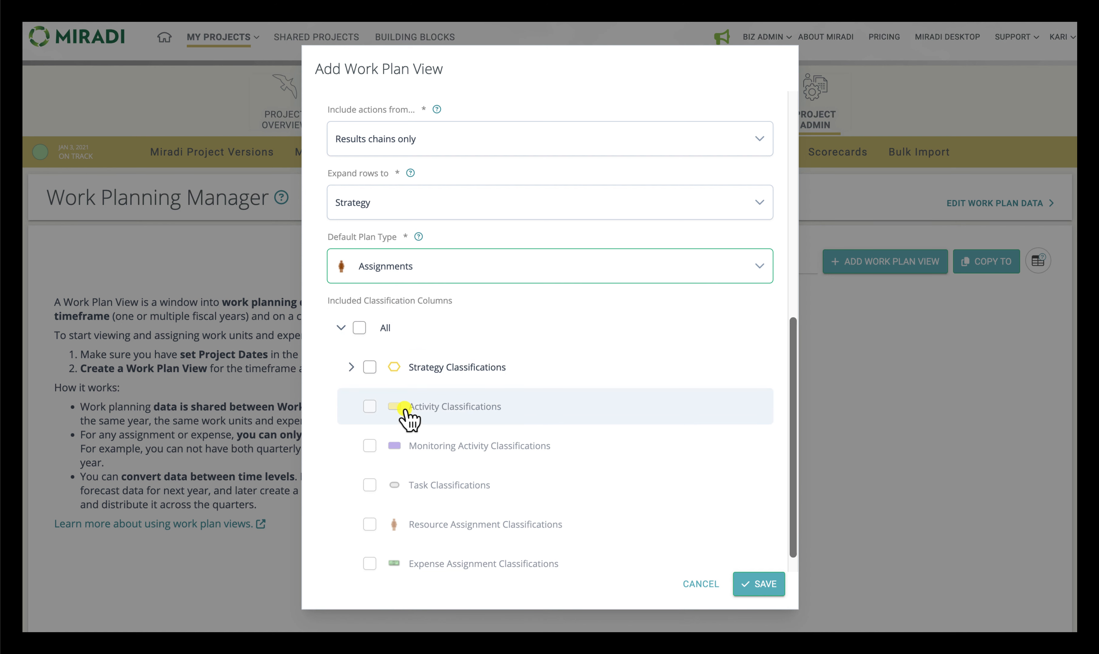
# Step: Include the CMP Conservation Actions 2.0 column from the strategy classifications and save the work plan view
pyautogui.scroll(-1, 404, 409)
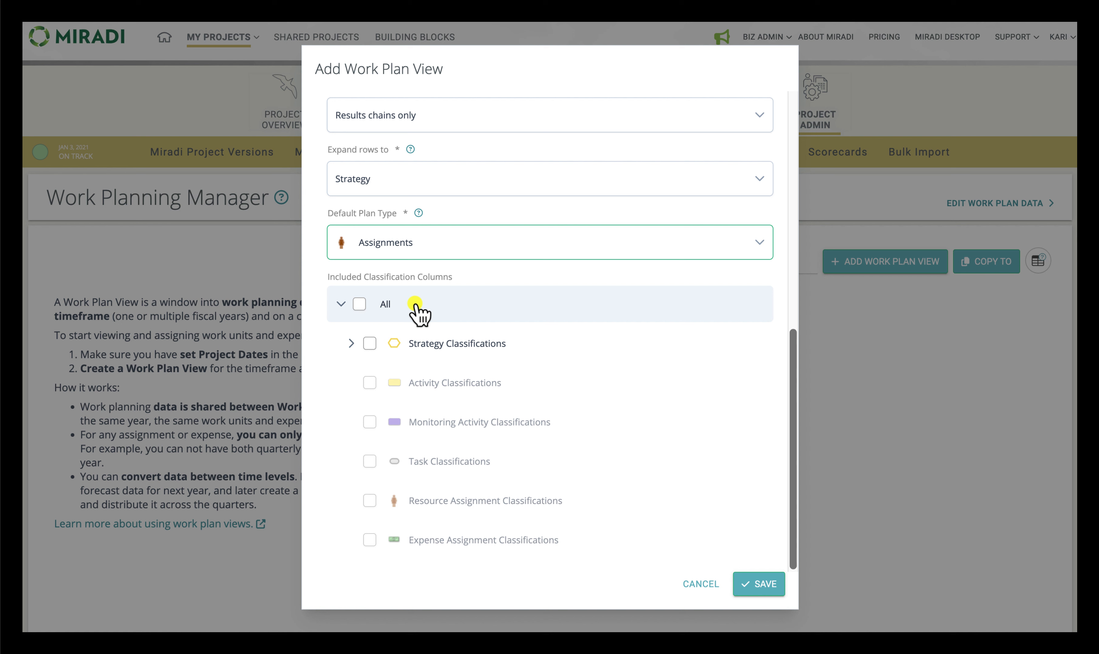
pyautogui.click(351, 343)
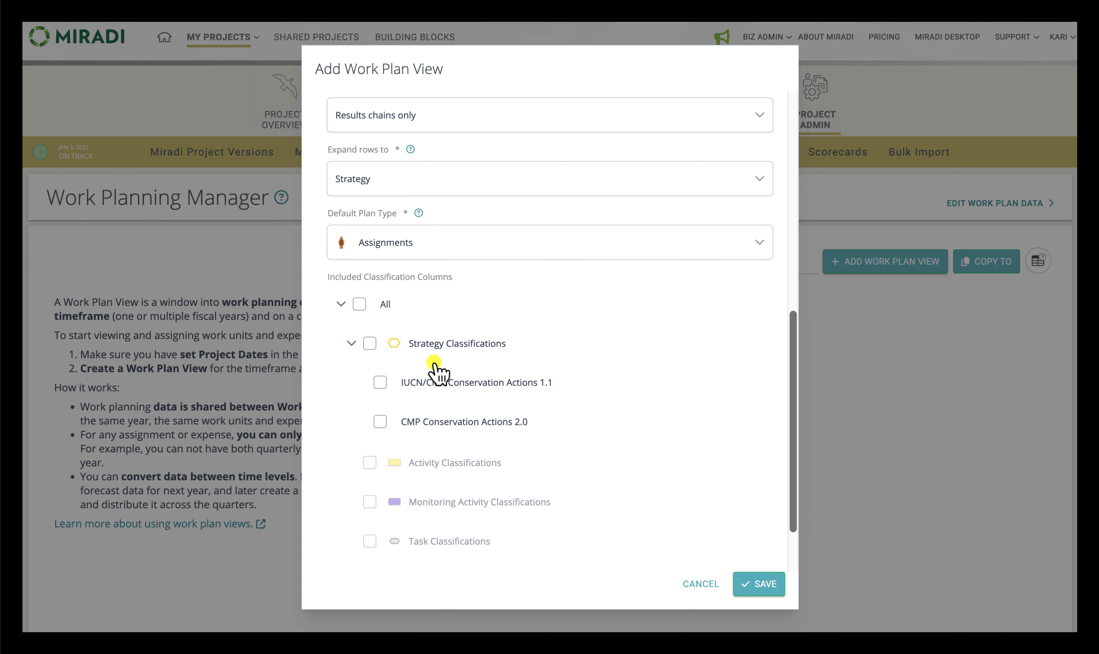
pyautogui.click(380, 422)
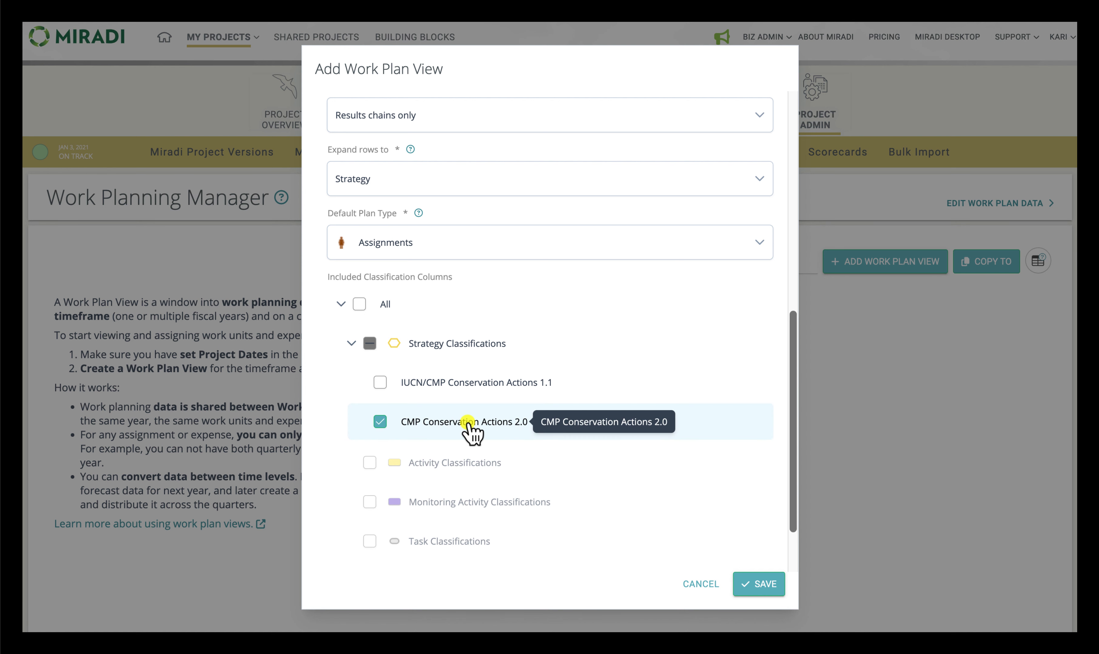
pyautogui.scroll(-3, 468, 428)
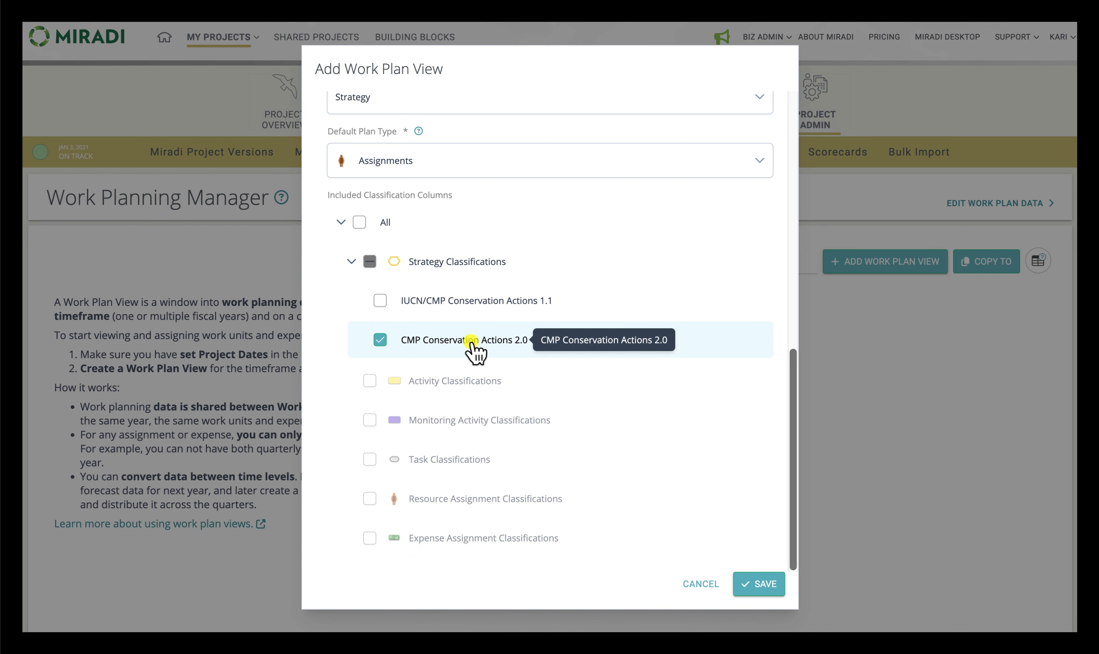
pyautogui.click(745, 585)
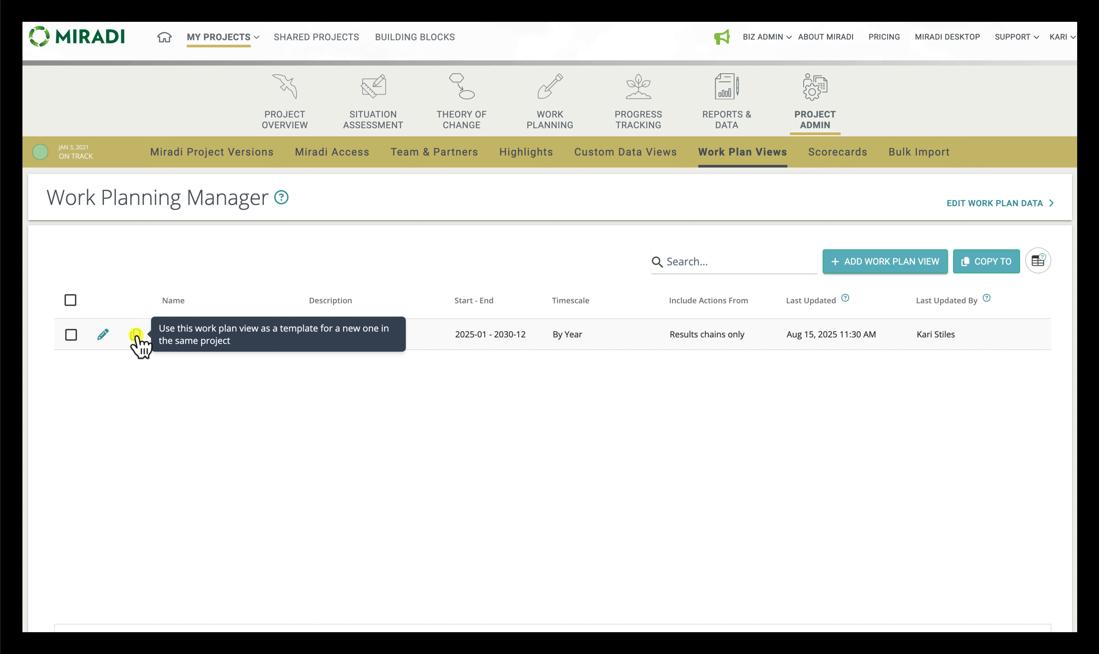
# Step: Open the "5-year annual budget forecast" work plan view with its row left unselected
pyautogui.click(71, 337)
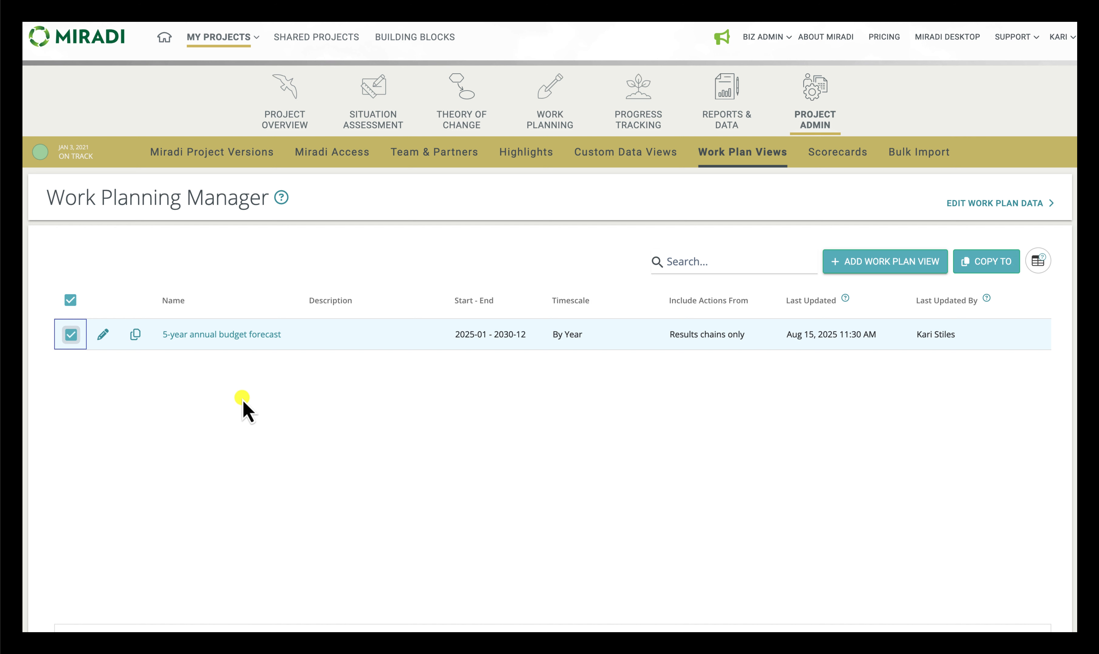
pyautogui.click(72, 336)
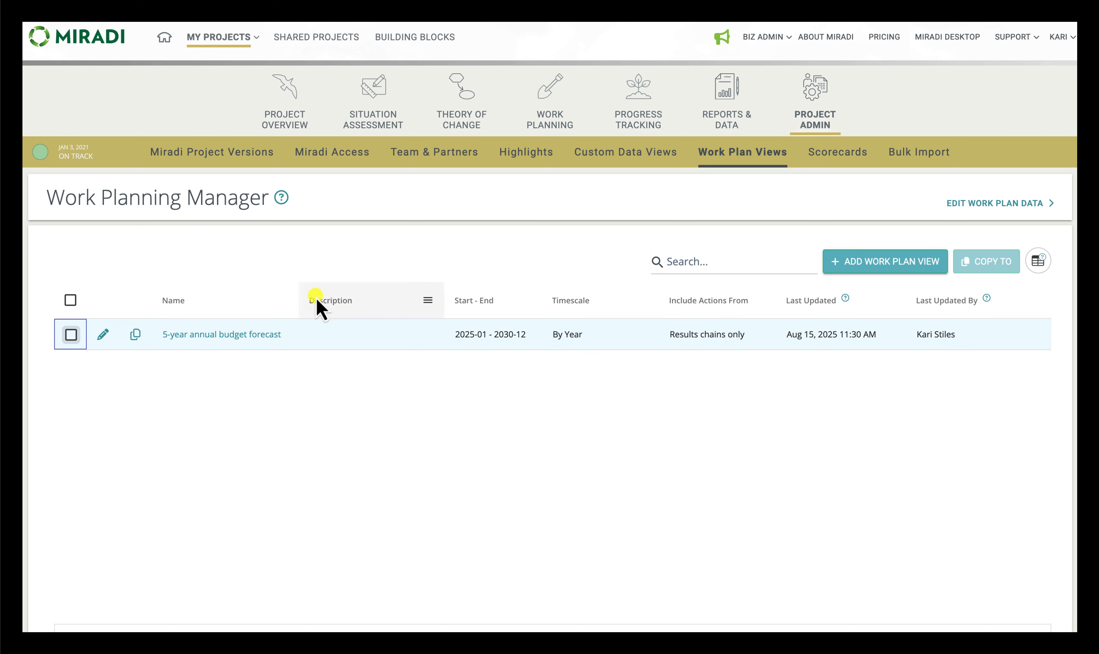
pyautogui.click(244, 335)
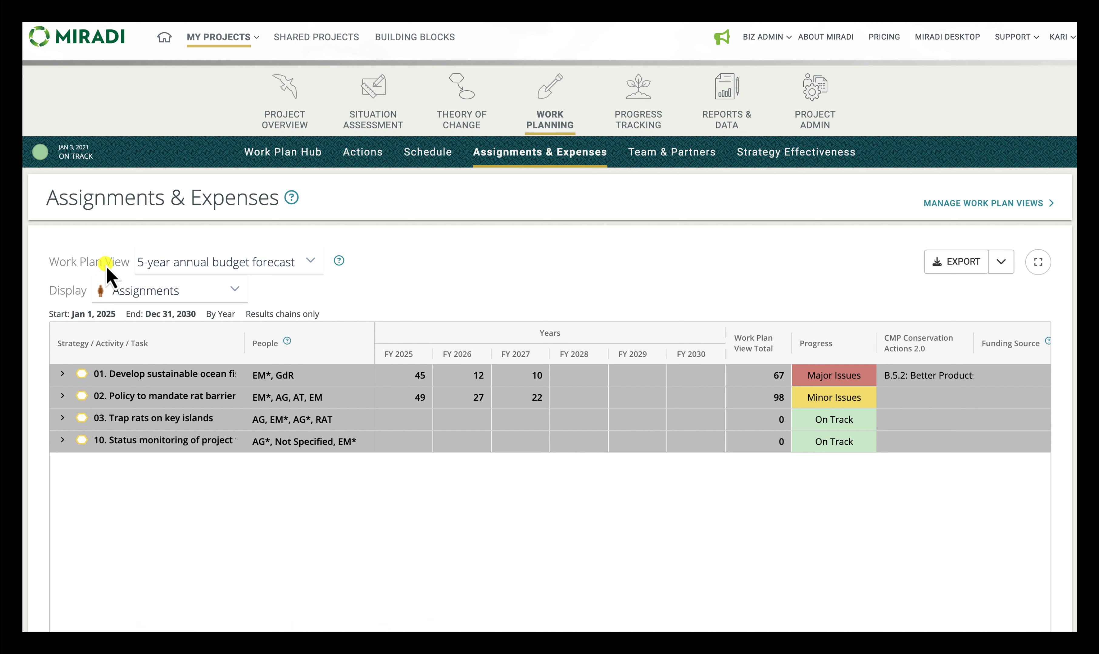
# Step: Check the available work plan views and review the current view's information, then close it
pyautogui.click(314, 262)
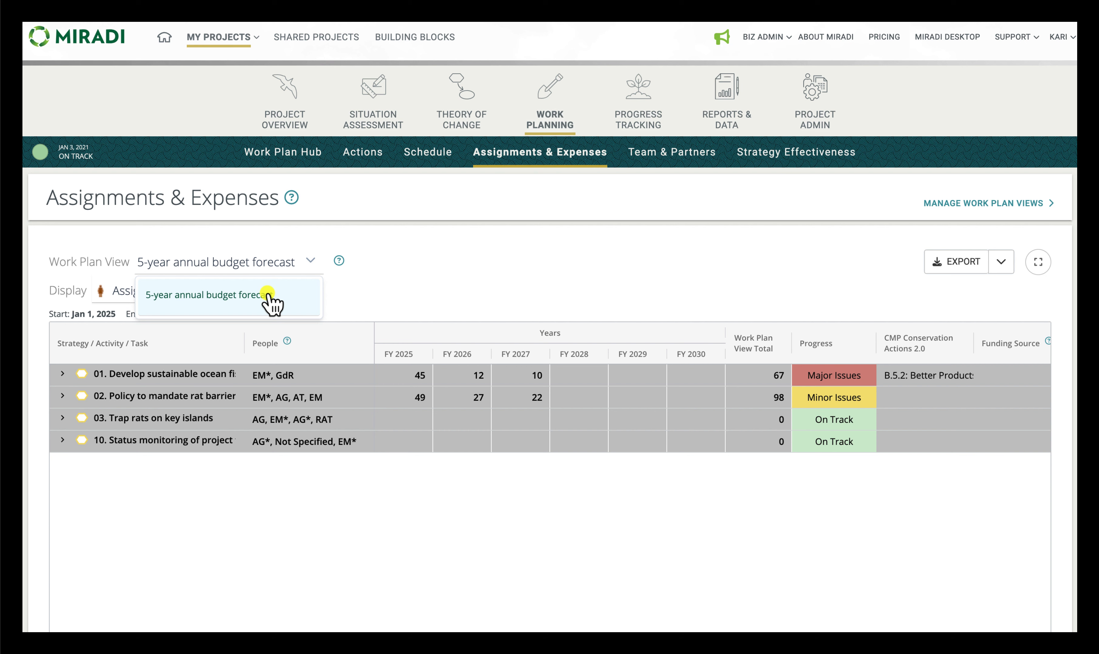
pyautogui.click(339, 261)
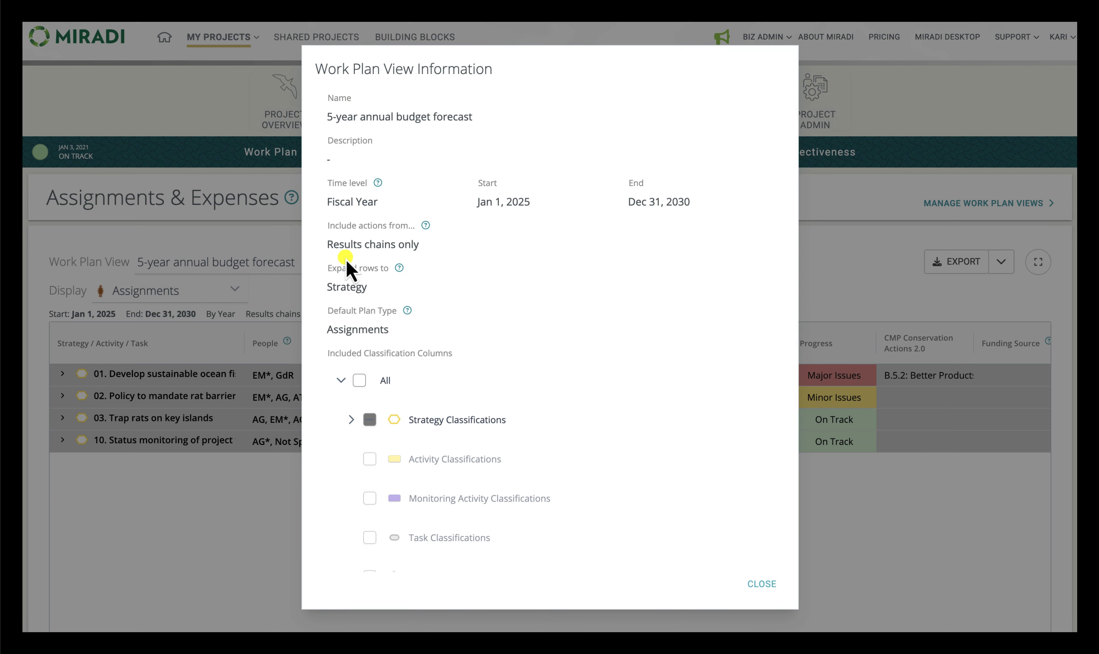
pyautogui.scroll(-2, 519, 490)
pyautogui.scroll(2, 520, 490)
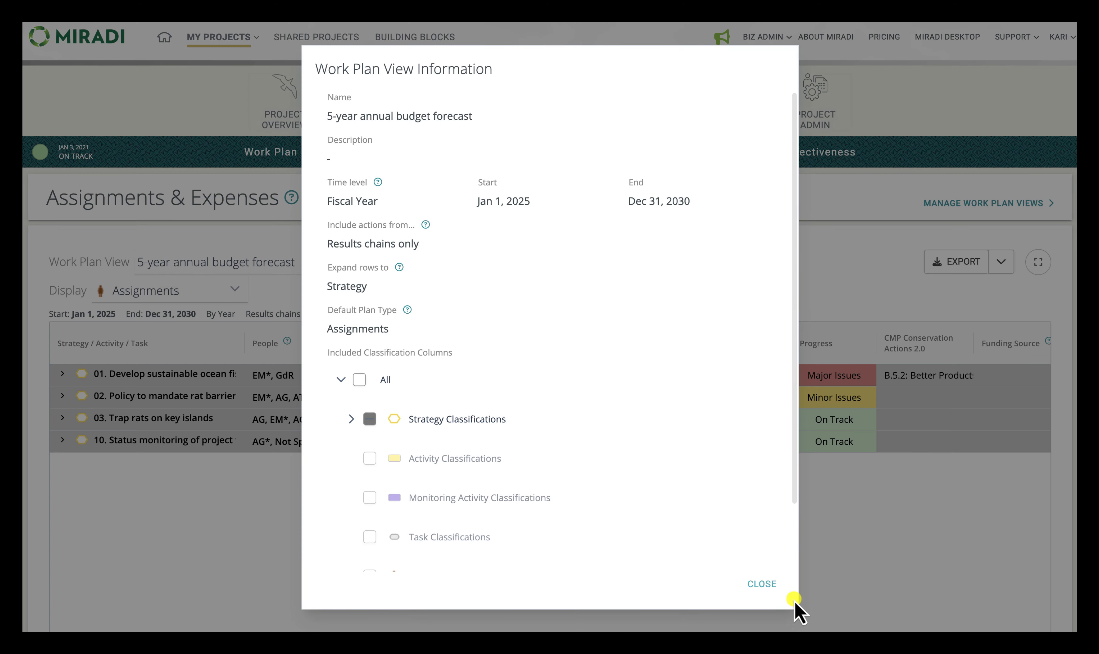
pyautogui.click(763, 587)
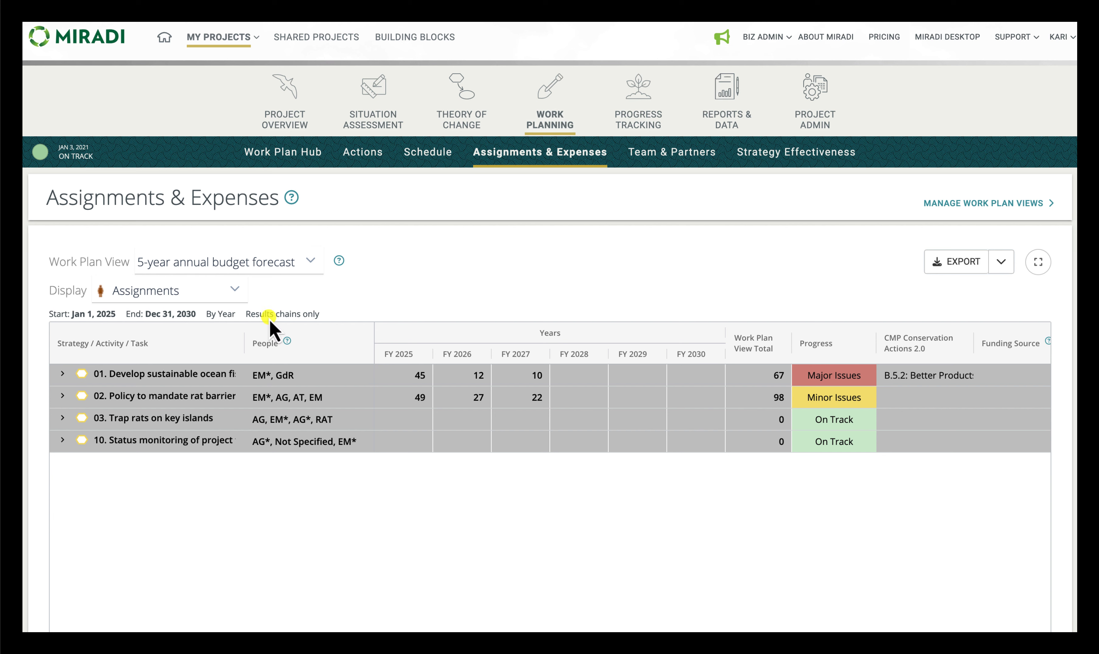
# Step: Switch the work plan table's display from Assignments to Expenses
pyautogui.click(221, 292)
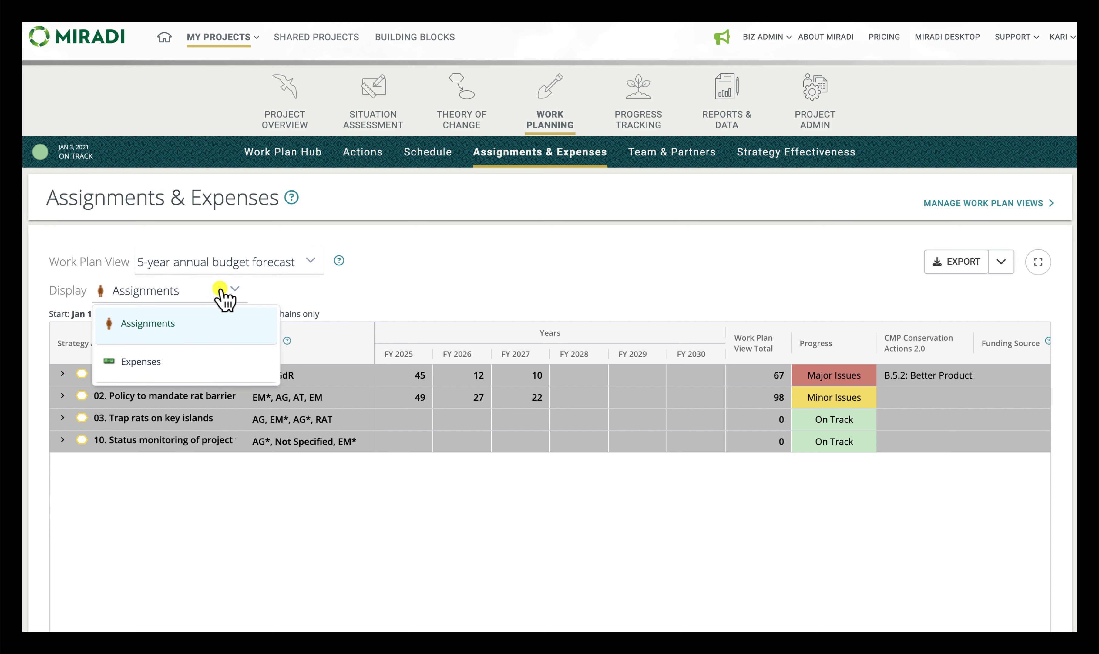
pyautogui.click(220, 292)
pyautogui.click(220, 292)
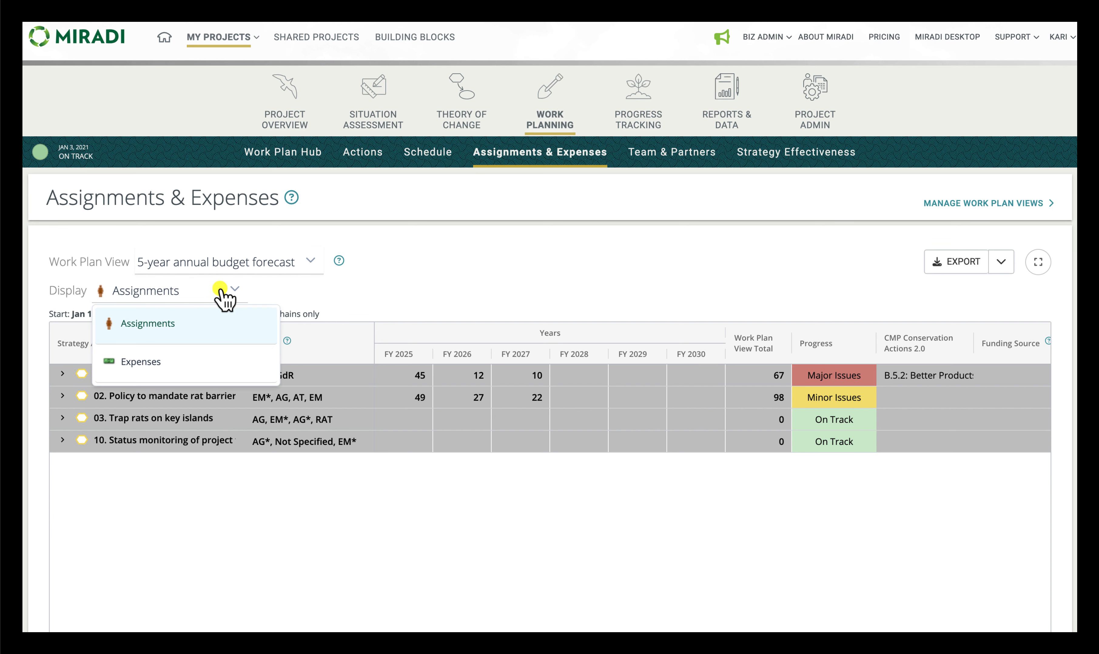
pyautogui.click(185, 362)
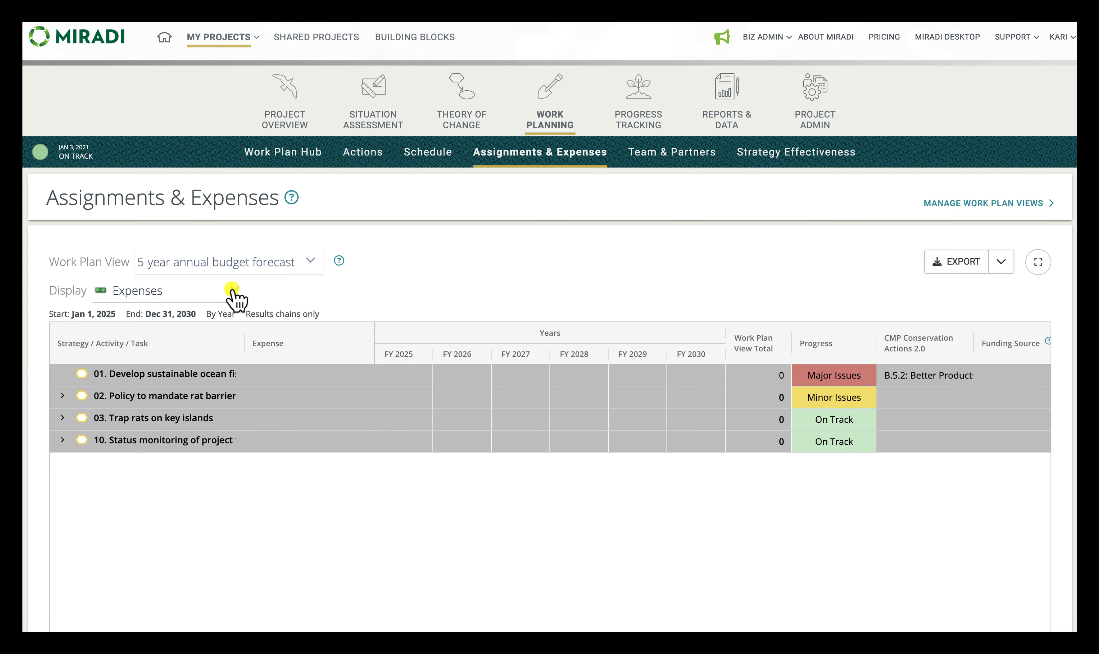
# Step: Switch the table's display to Assignments and expand strategy 02, its R1-2 activity, and the RM1 phone survey task of tour companies
pyautogui.click(235, 290)
pyautogui.click(177, 329)
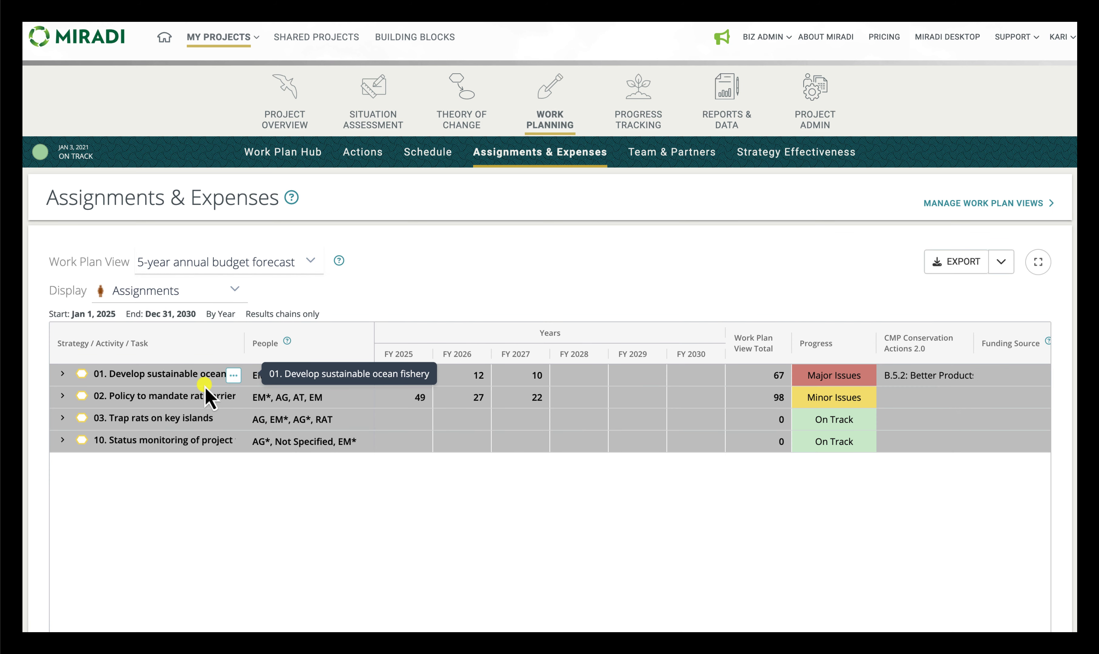
pyautogui.click(63, 397)
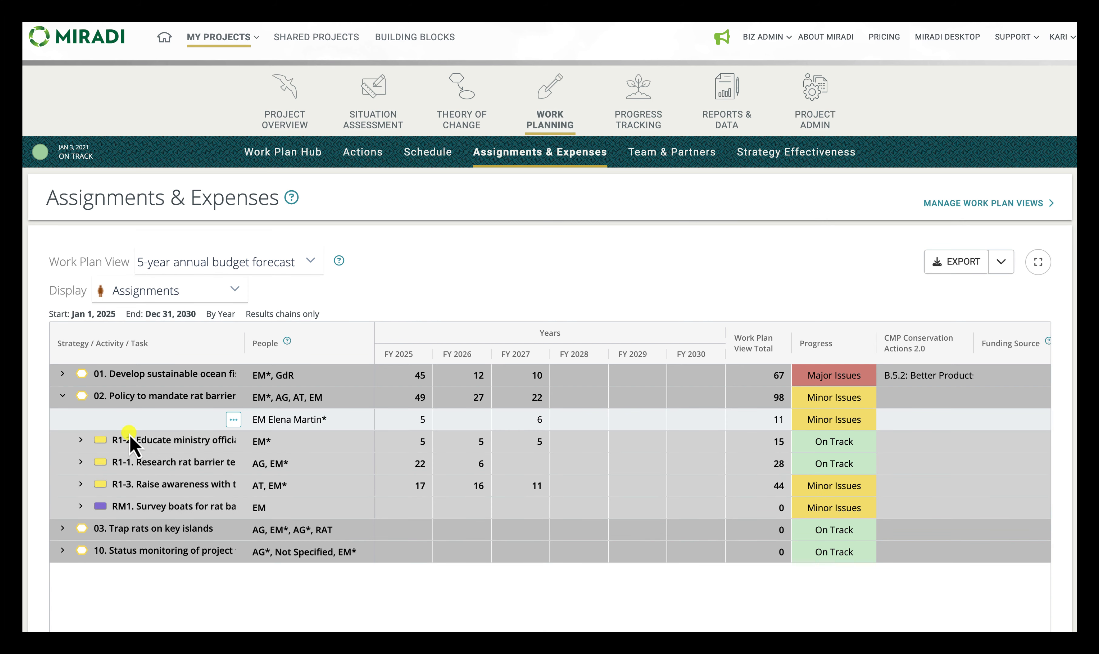
pyautogui.click(81, 440)
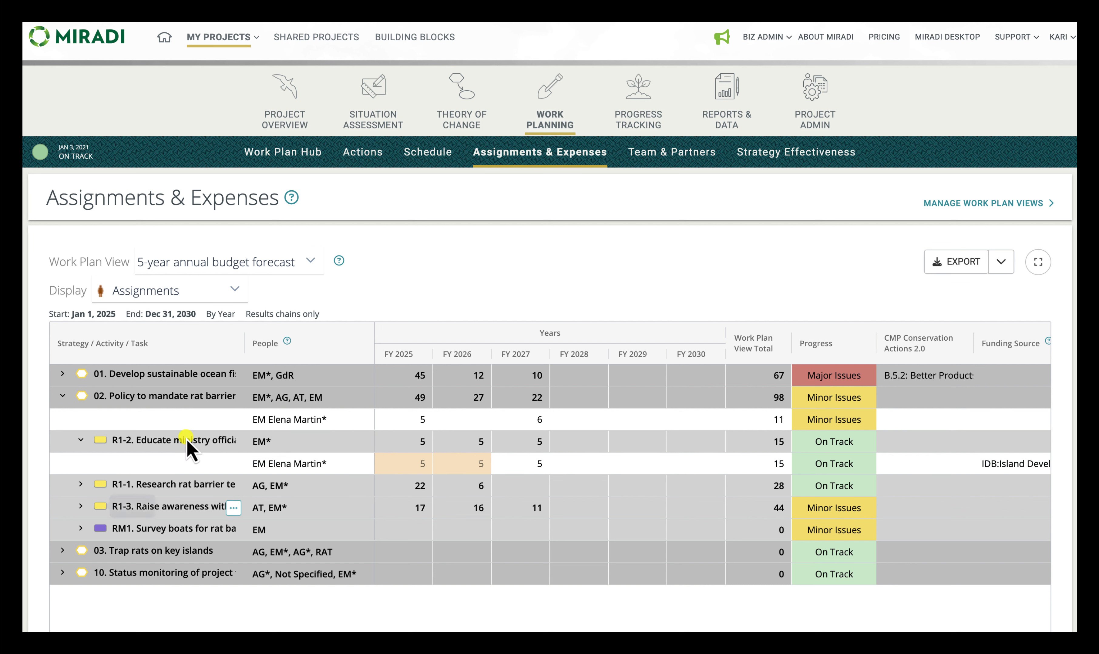
pyautogui.click(81, 529)
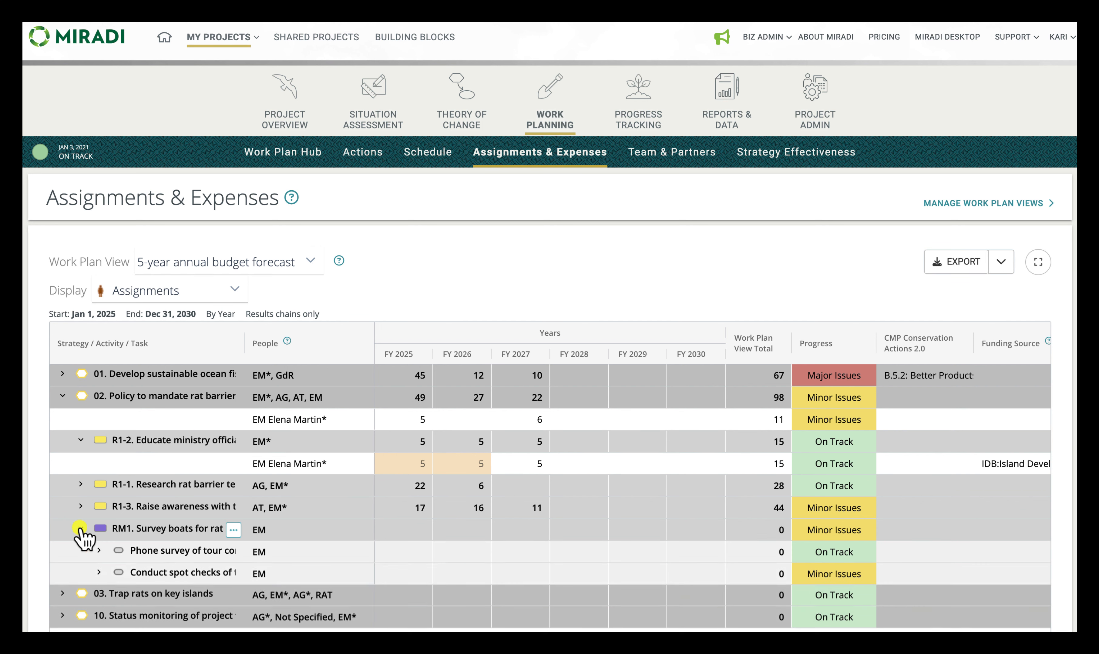
pyautogui.click(99, 550)
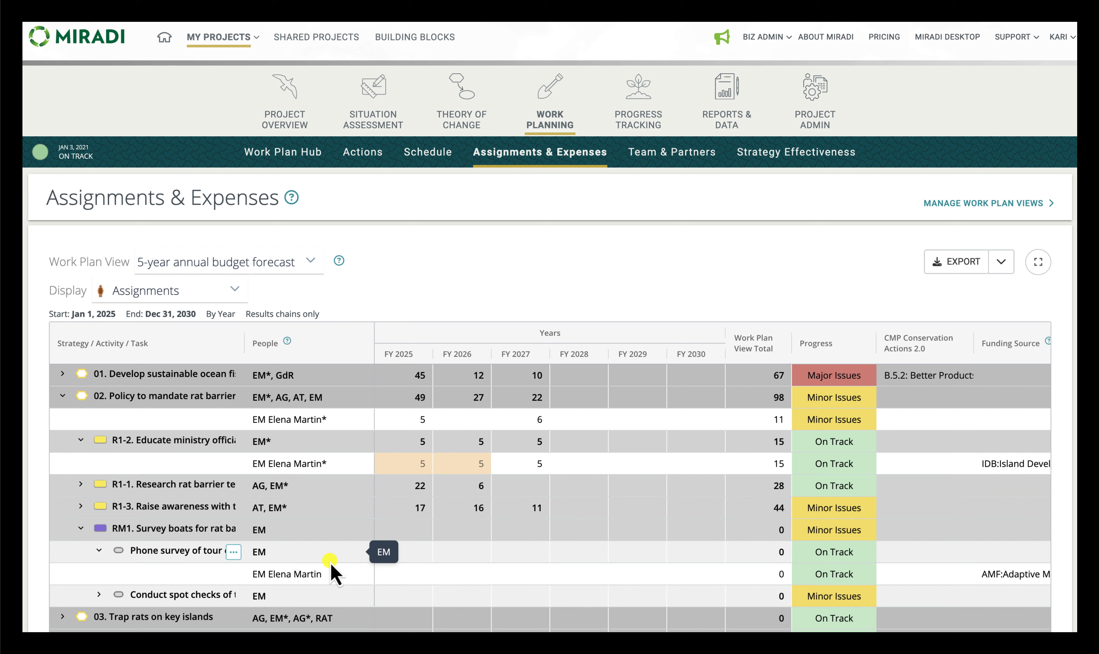
# Step: Show the work plan table in full screen and expand all of its row groups
pyautogui.click(1038, 263)
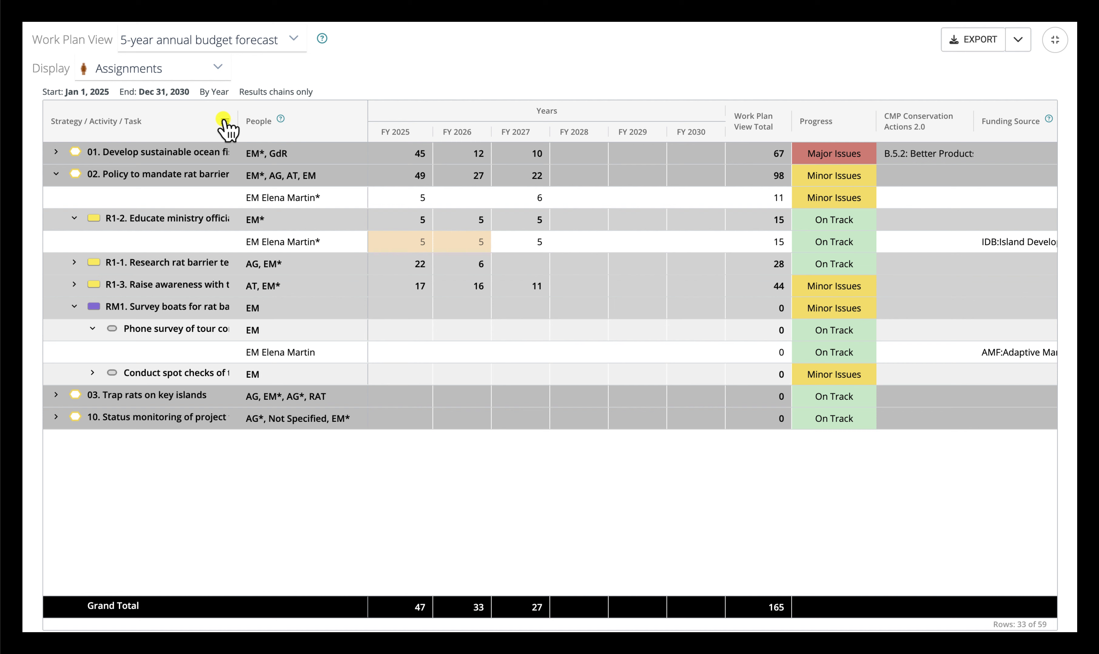
pyautogui.click(224, 121)
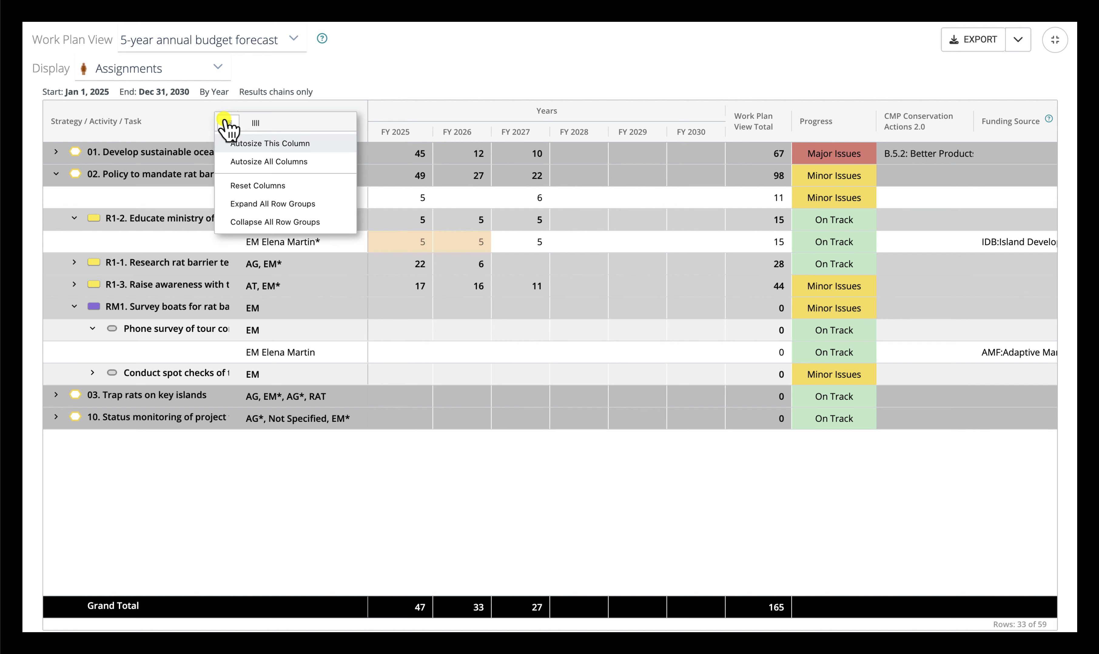
pyautogui.click(258, 206)
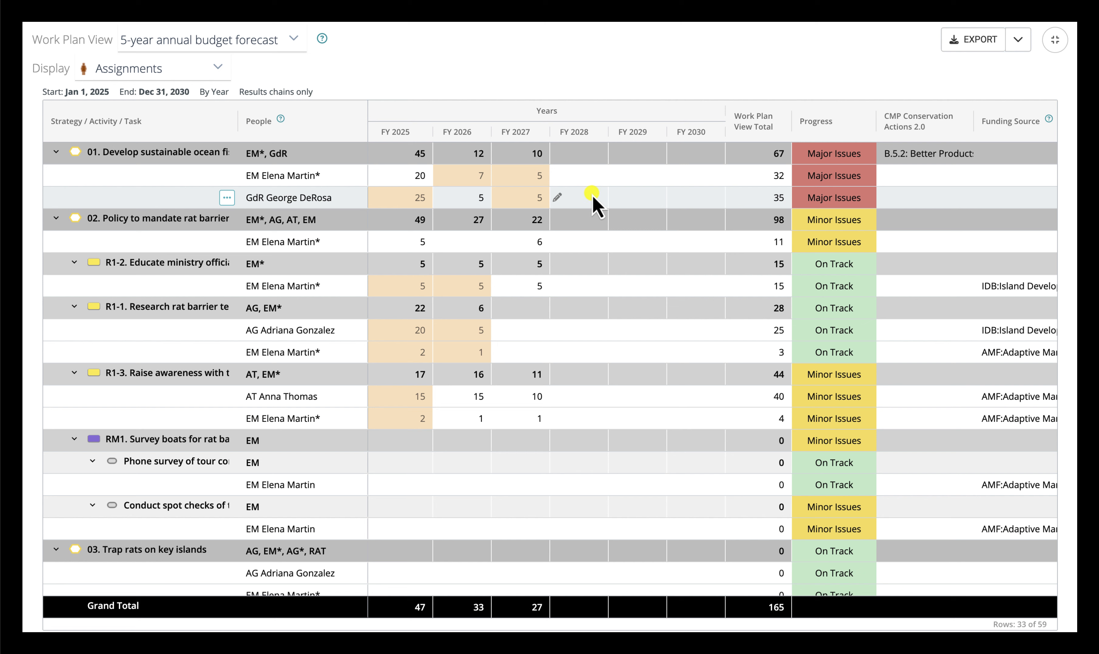
# Step: Set the FY 2028 work units of the first assignment under strategy 01 to 5
pyautogui.click(563, 174)
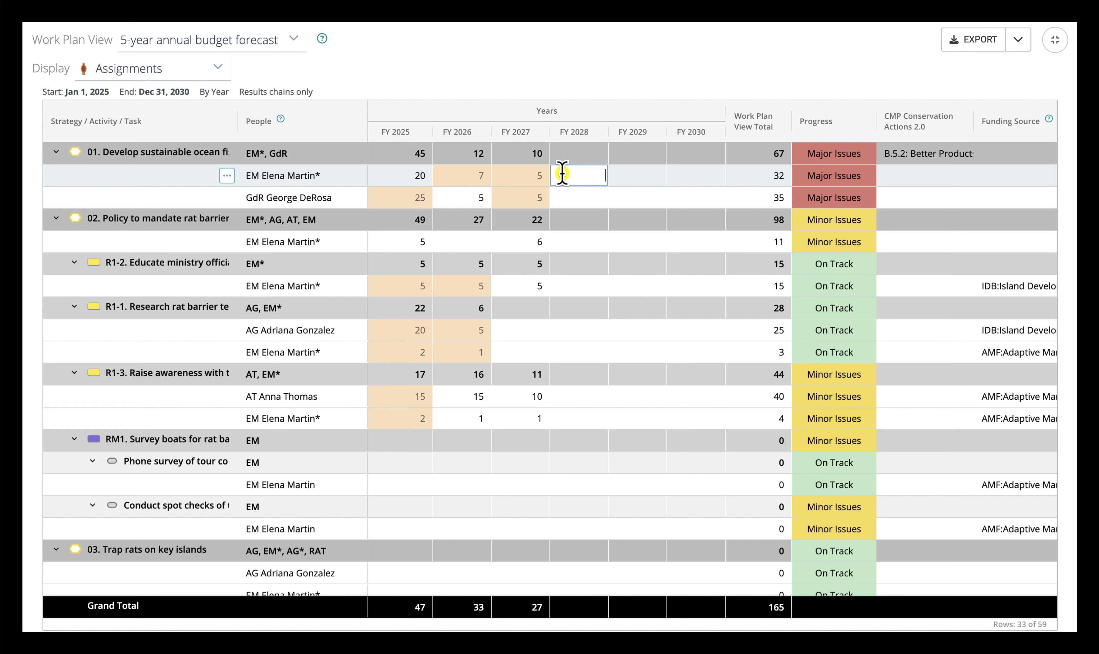
pyautogui.write('5')
pyautogui.press('Return')
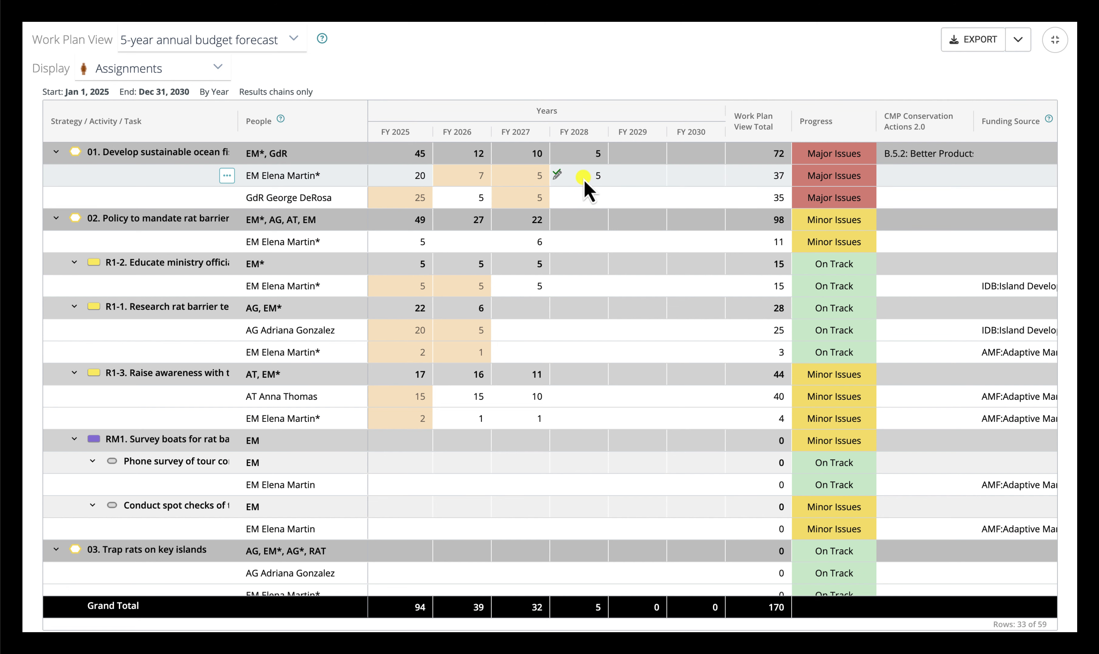
# Step: Review the quarterly work units behind the same assignment's FY 2027 value and cancel the conversion to yearly data
pyautogui.moveTo(537, 181)
pyautogui.click(530, 180)
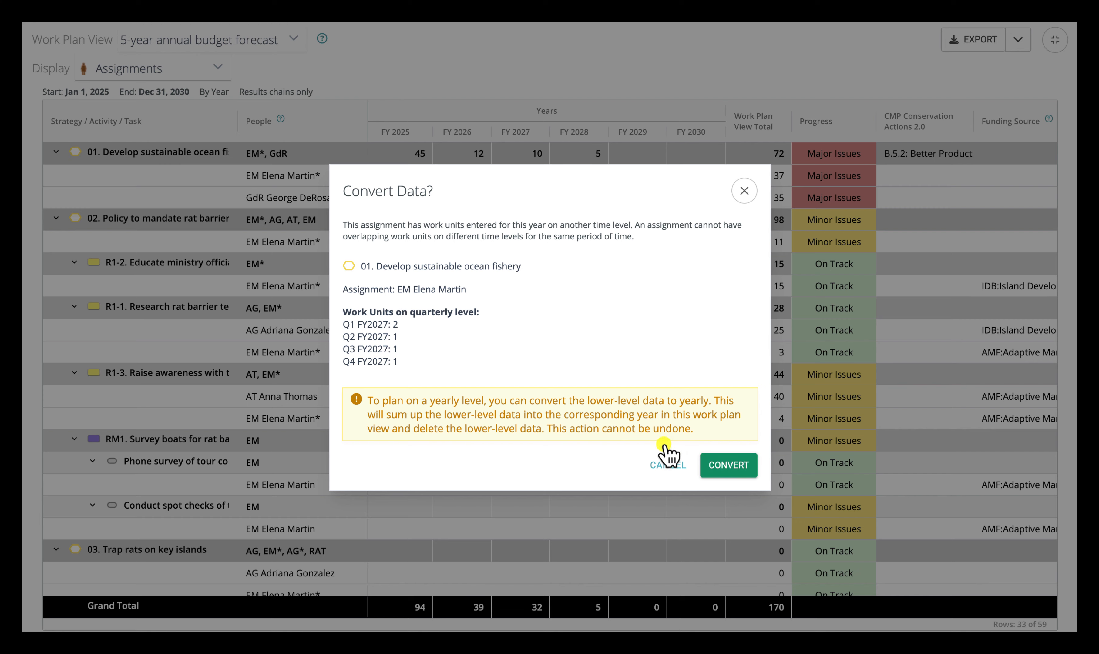
pyautogui.click(672, 468)
pyautogui.moveTo(531, 192)
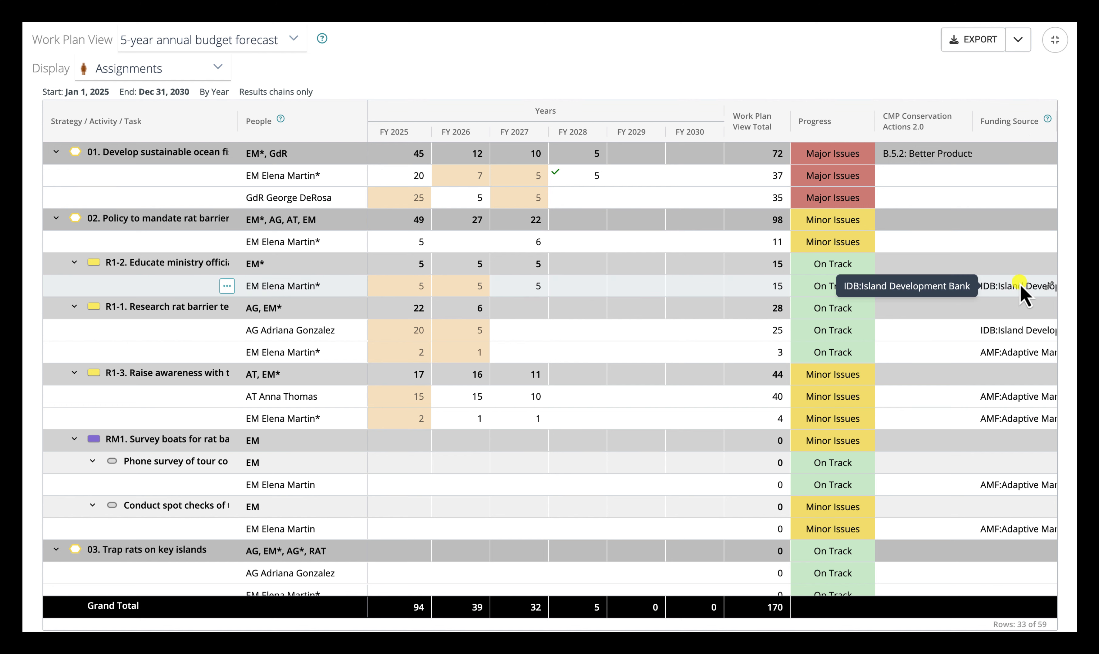
# Step: Check the funding source options for the assignment directly under strategy 02 and leave the field empty
pyautogui.click(1015, 246)
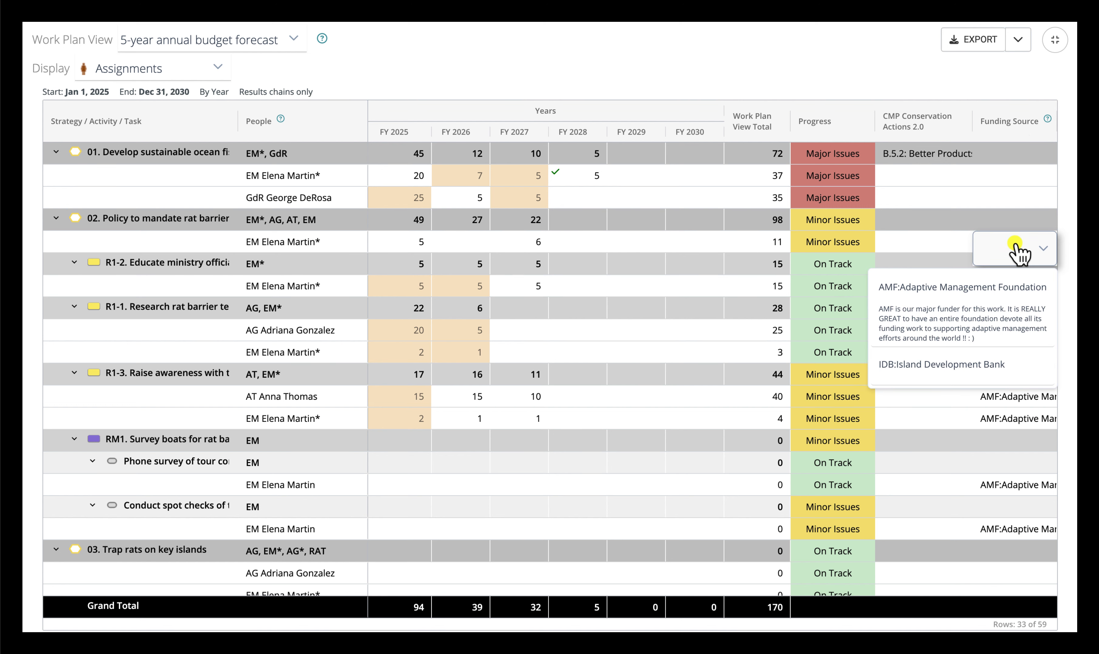
pyautogui.click(926, 248)
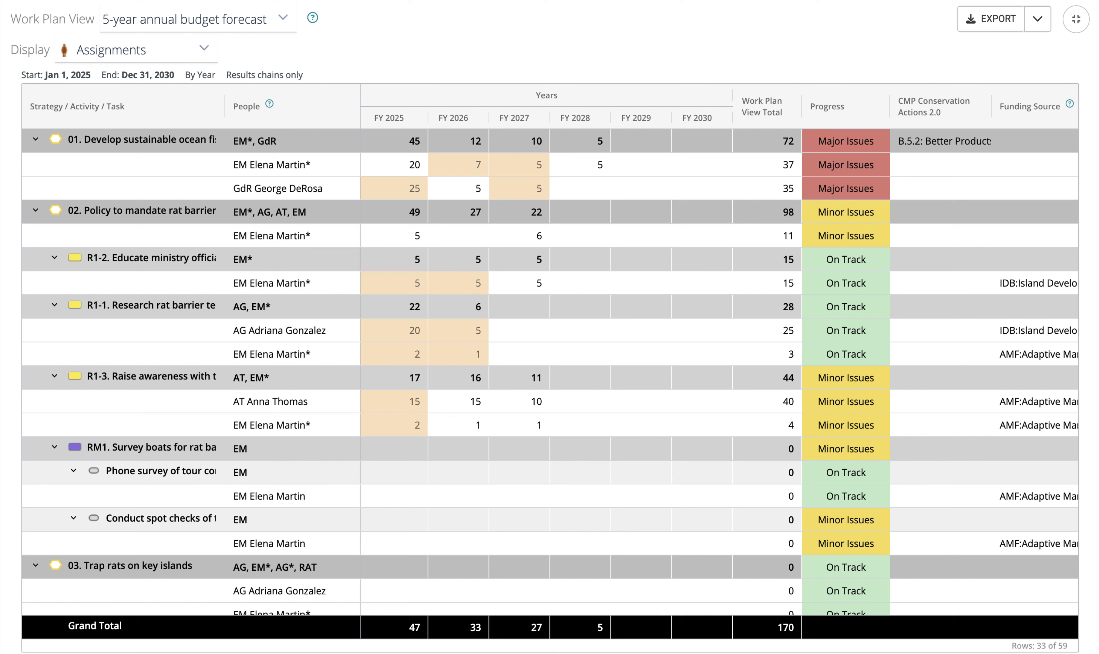
# Step: Export the work plan view and check the available Excel and CSV export formats
pyautogui.click(991, 20)
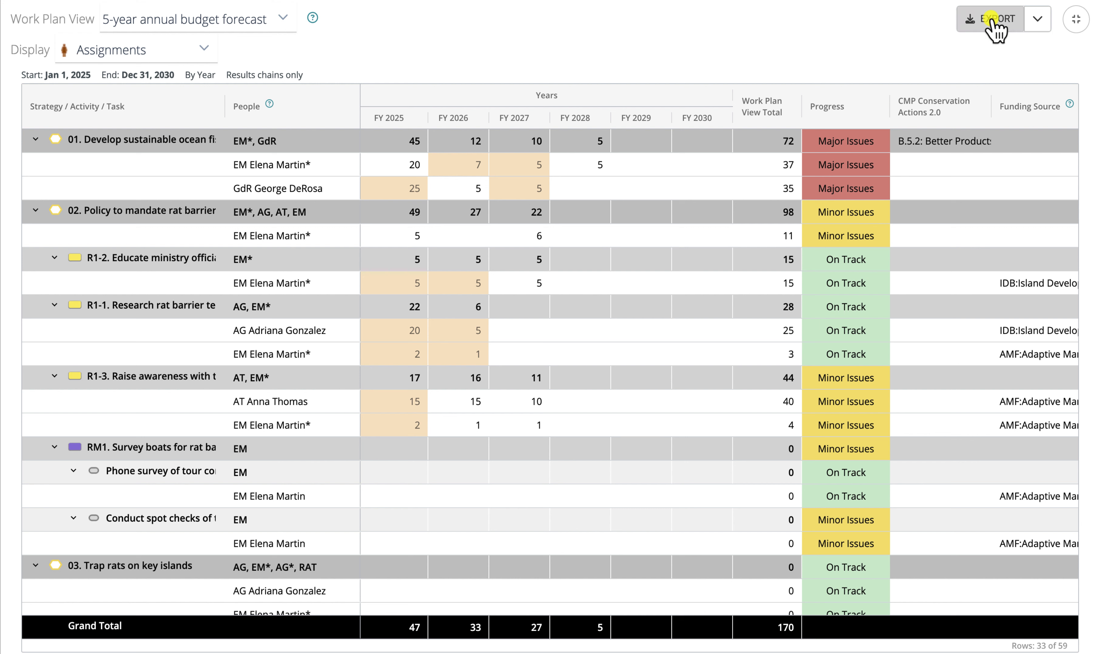
pyautogui.click(991, 20)
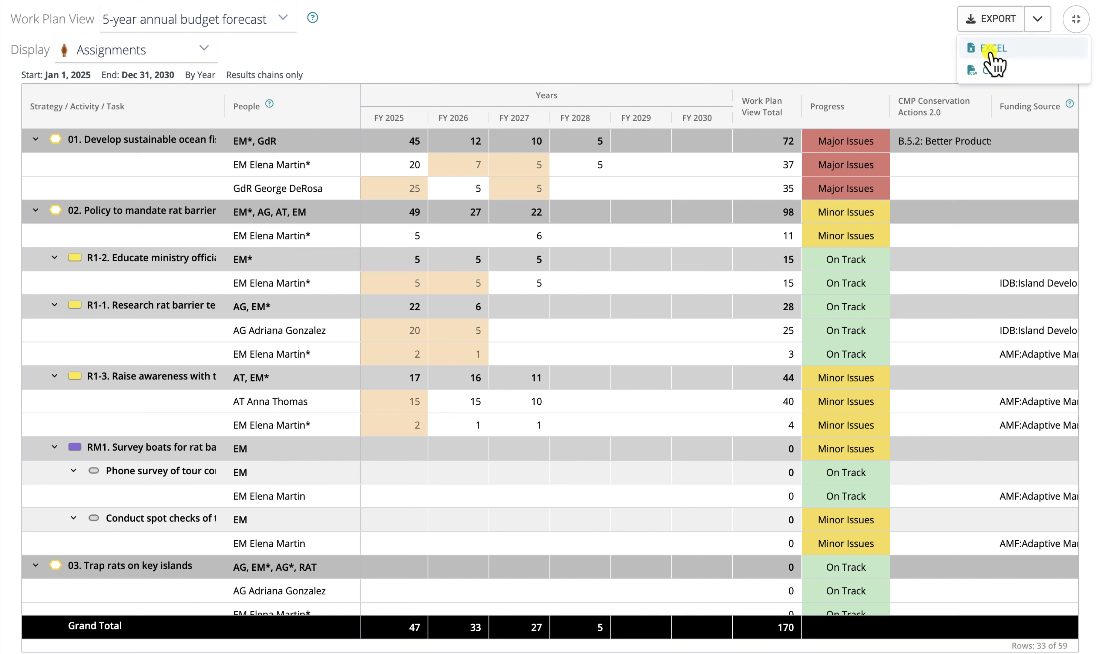
pyautogui.click(899, 30)
# Step: Switch to Microsoft Excel to review the exported work plan spreadsheet, then minimize it to return to Miradi
pyautogui.moveTo(754, 652)
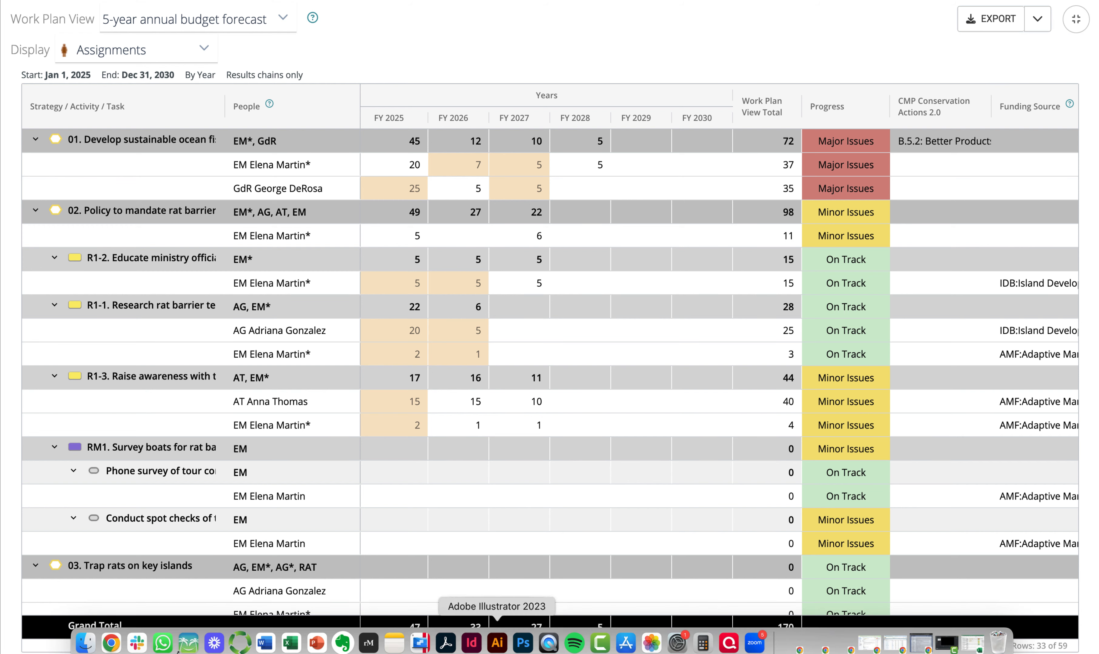
pyautogui.click(289, 644)
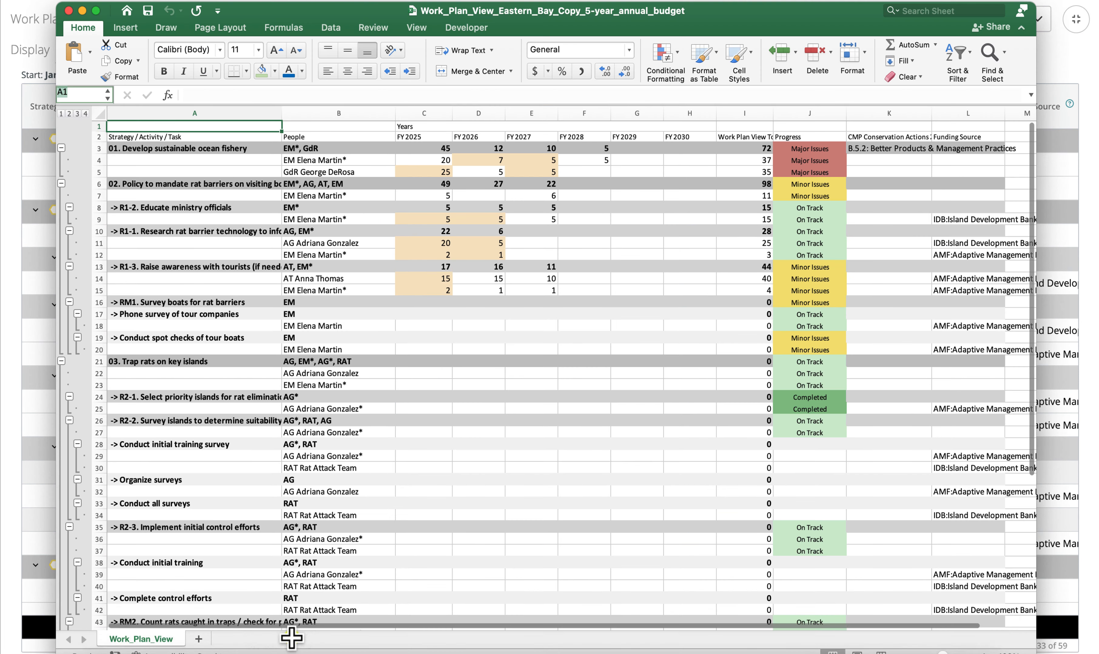
pyautogui.moveTo(772, 22)
pyautogui.mouseDown()
pyautogui.moveTo(772, 32)
pyautogui.moveTo(772, 17)
pyautogui.mouseUp()
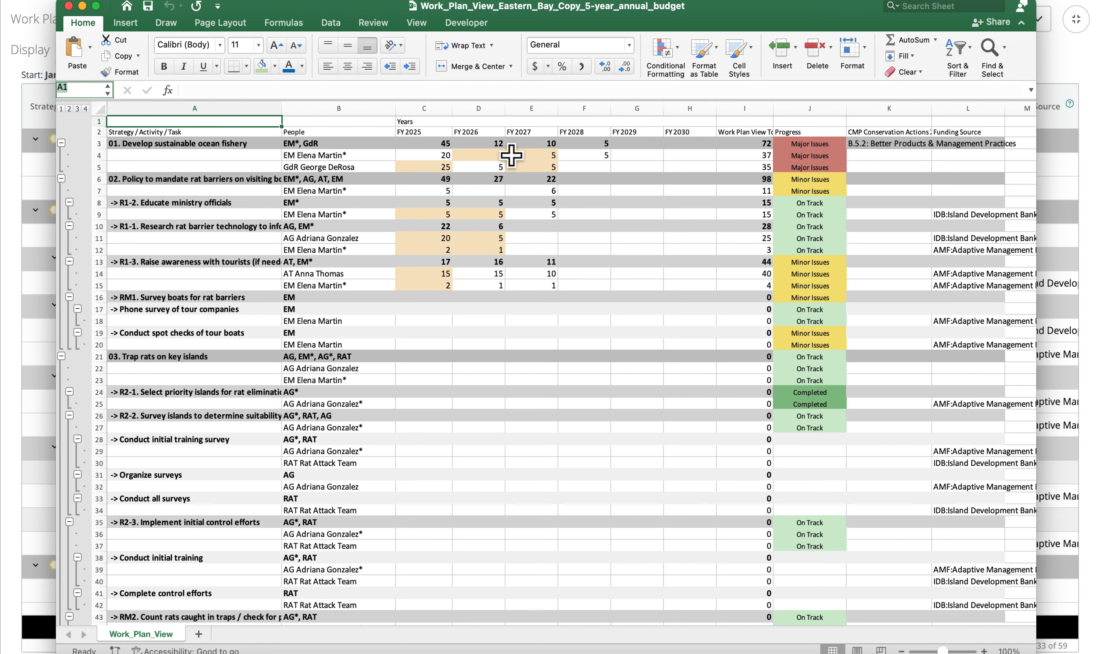
pyautogui.click(82, 6)
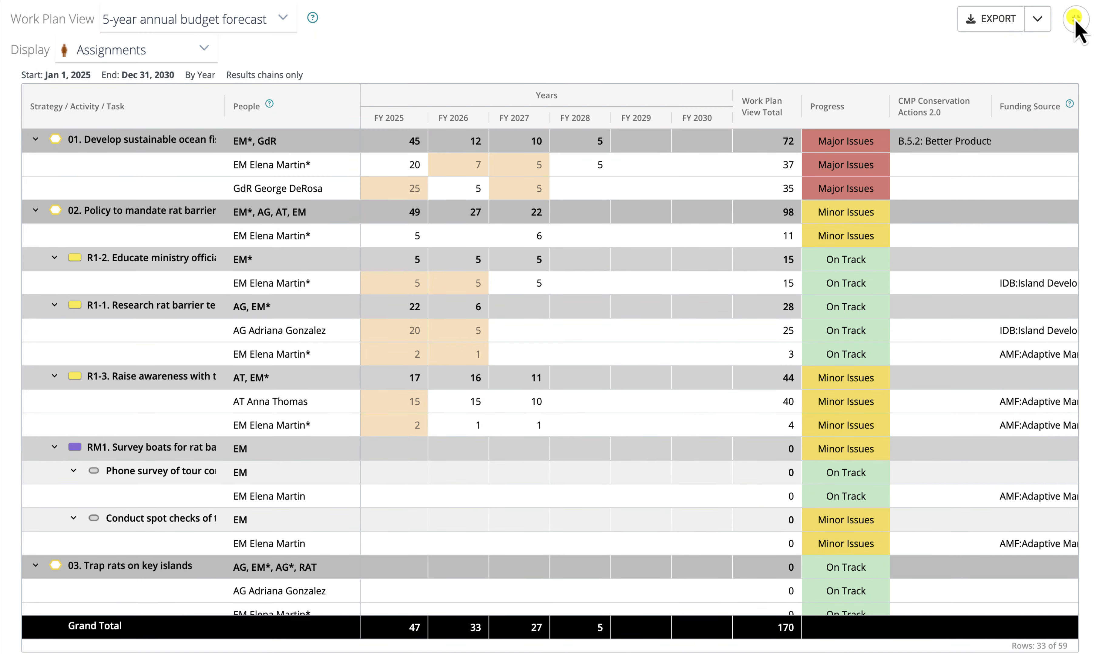
# Step: Exit full screen, read the help for the Assignments & Expenses page, and close it
pyautogui.click(1076, 19)
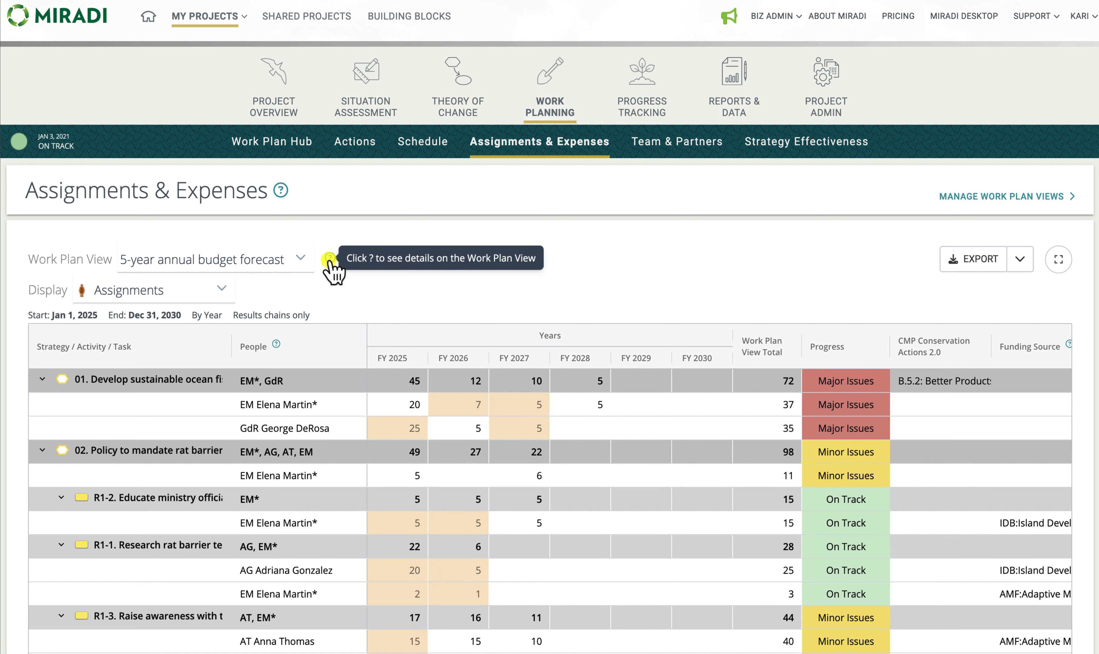
pyautogui.click(280, 190)
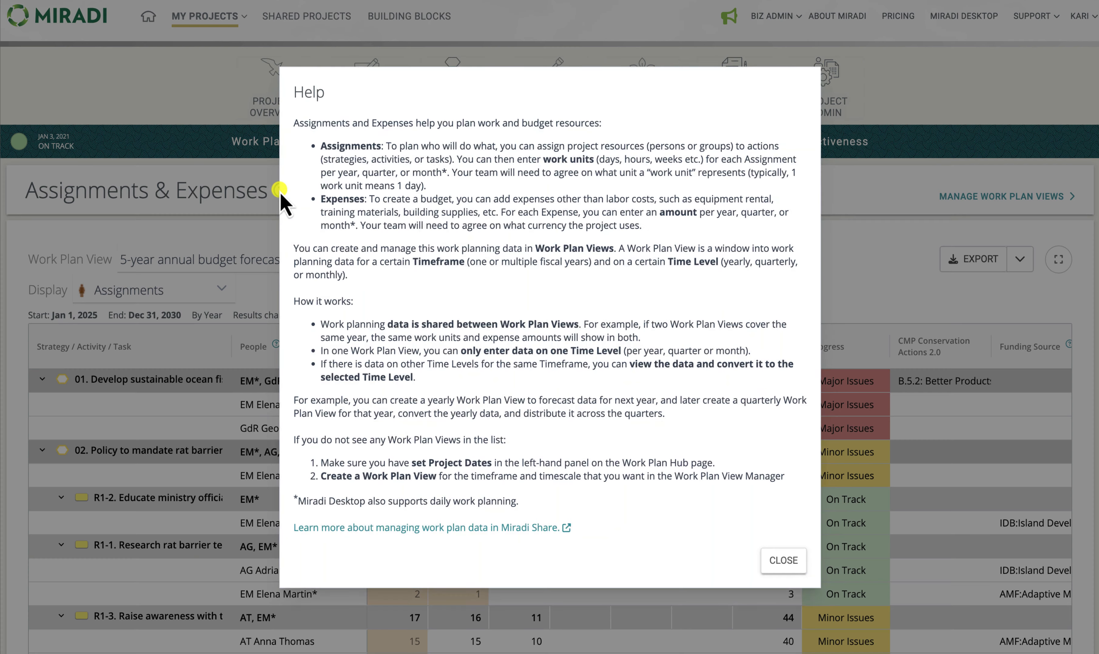
pyautogui.click(781, 561)
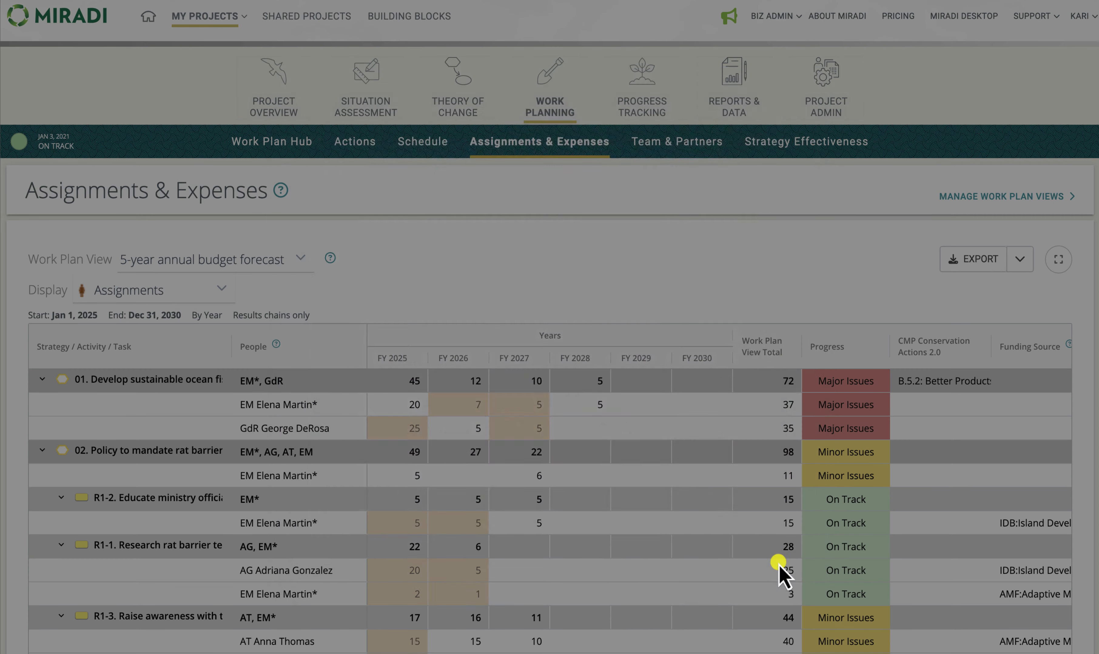